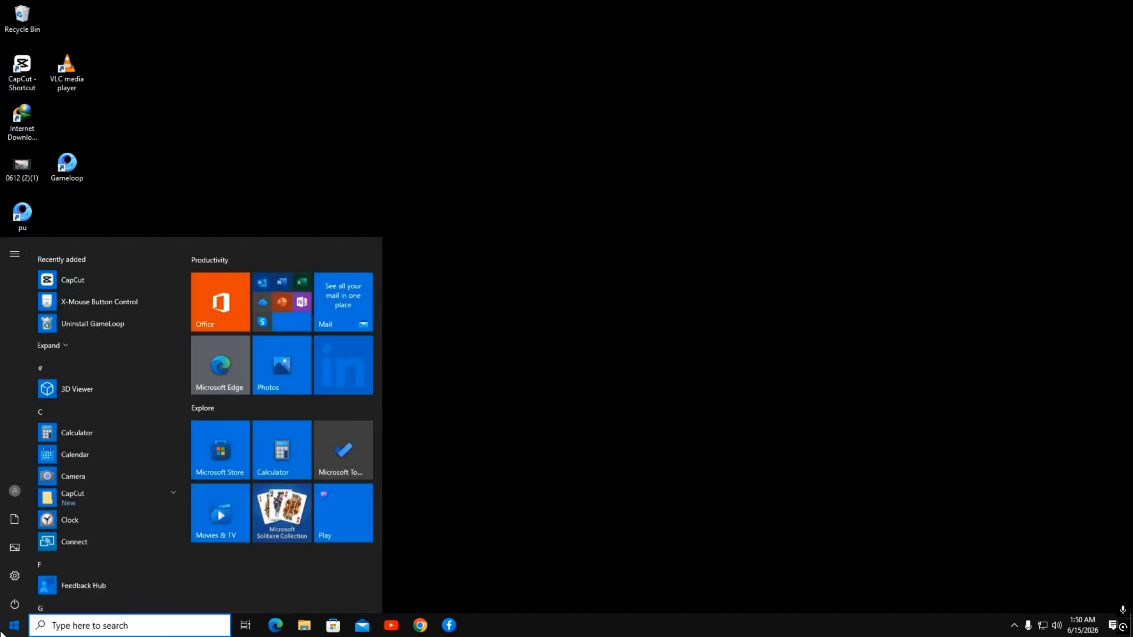
pyautogui.click(2, 633)
pyautogui.rightClick(341, 334)
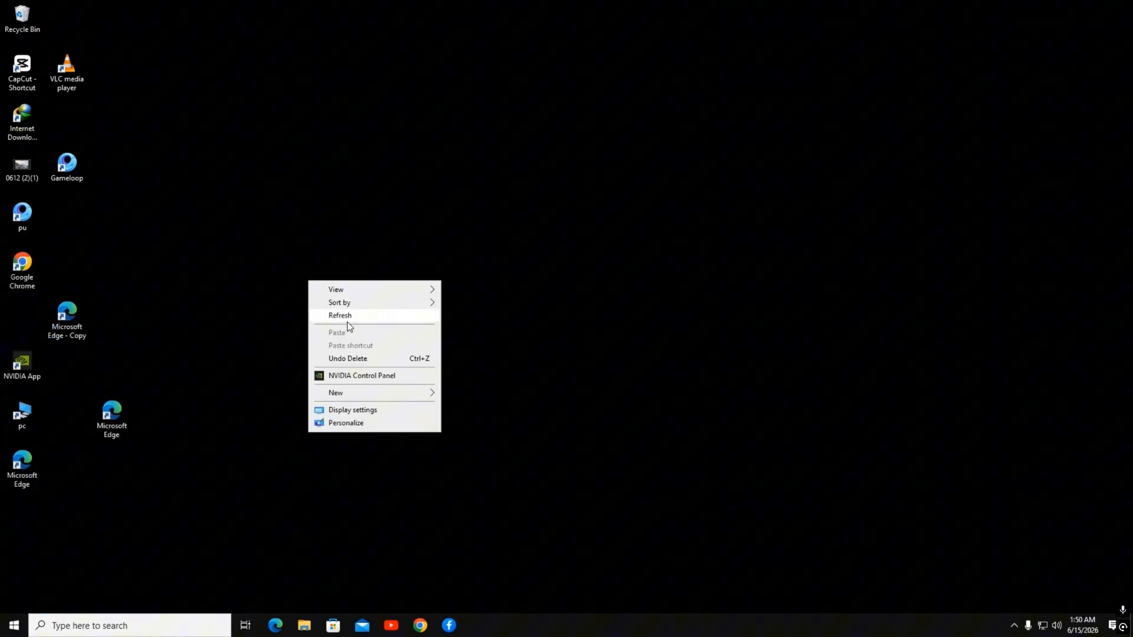
pyautogui.click(347, 321)
pyautogui.click(1014, 625)
pyautogui.click(1015, 627)
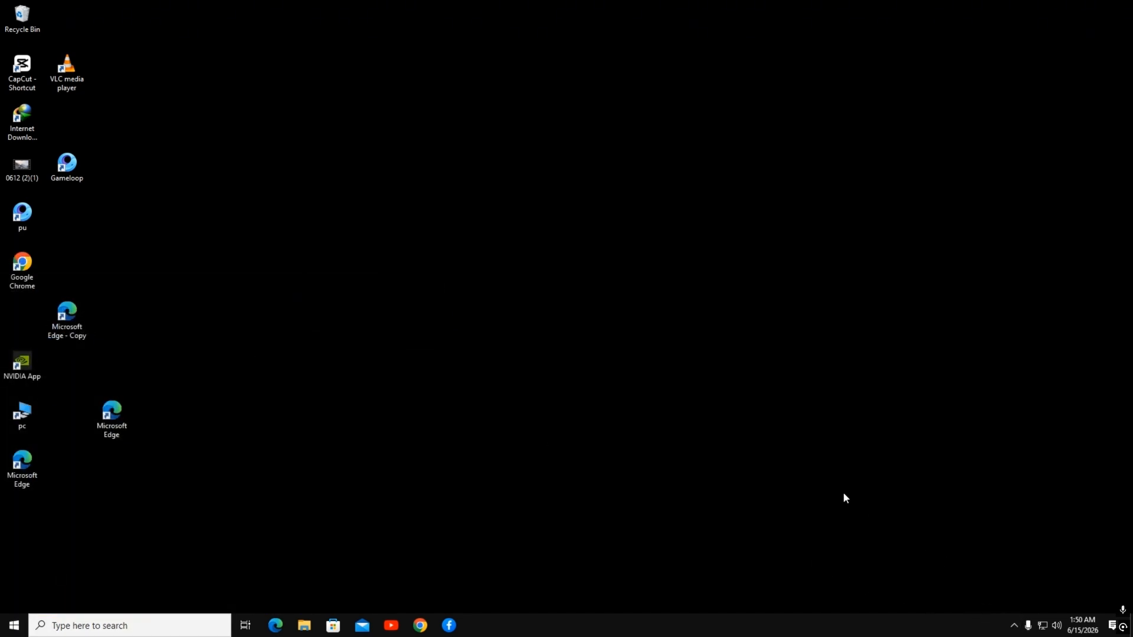
pyautogui.rightClick(249, 175)
pyautogui.click(283, 207)
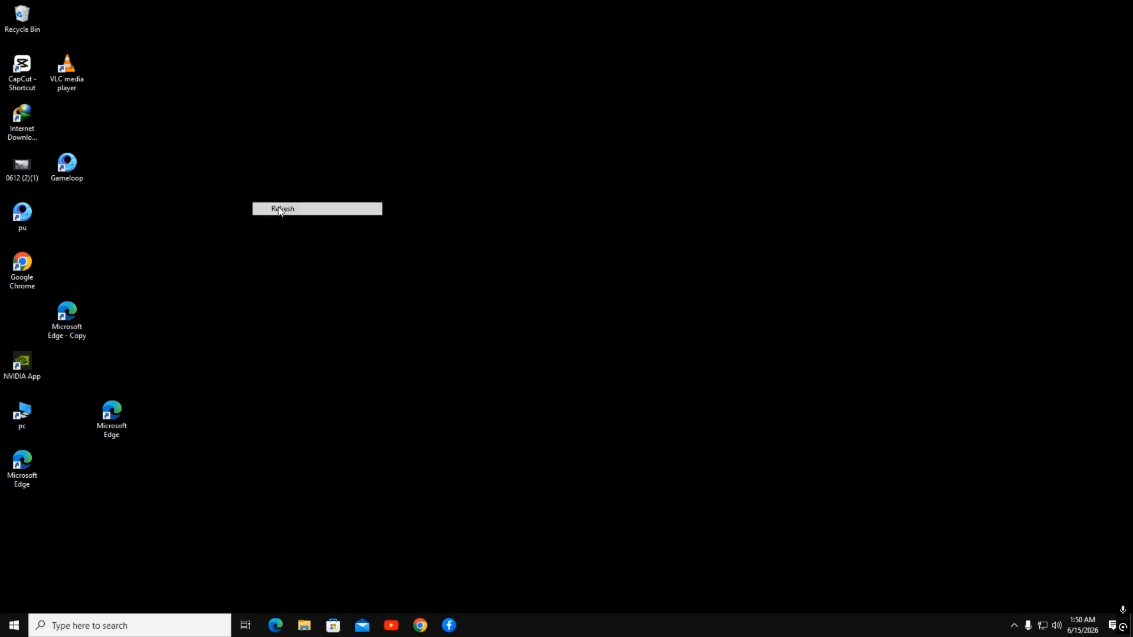
# Step: Open the computer's advanced system settings from This PC's properties and show the Performance Options
pyautogui.click(297, 626)
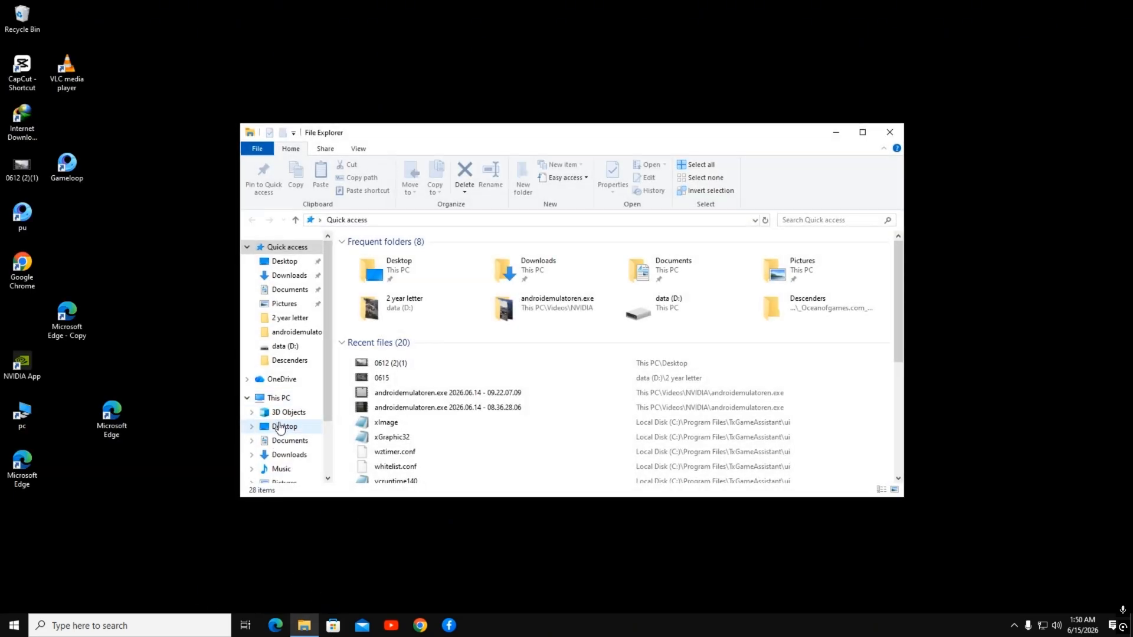
pyautogui.click(277, 398)
pyautogui.rightClick(519, 443)
pyautogui.click(543, 565)
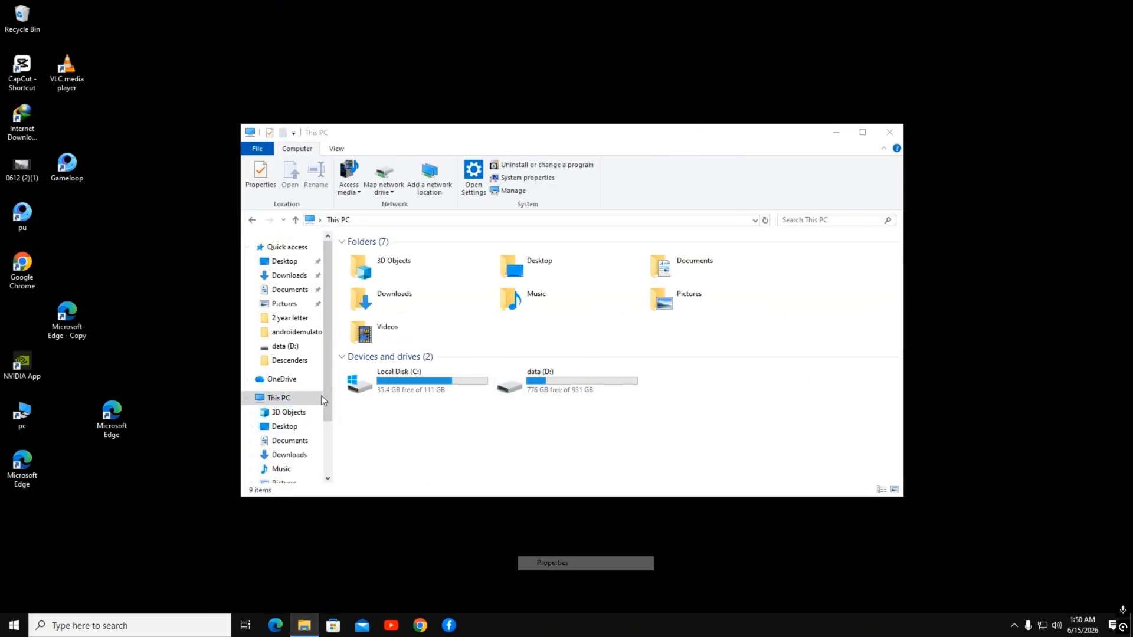
pyautogui.click(291, 253)
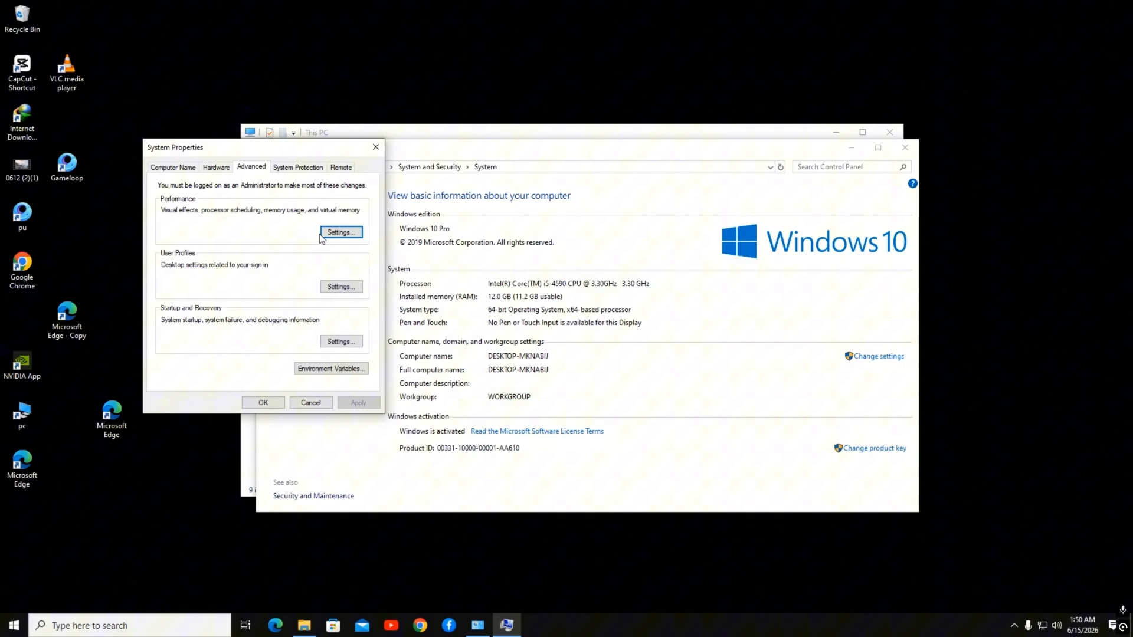
pyautogui.click(324, 234)
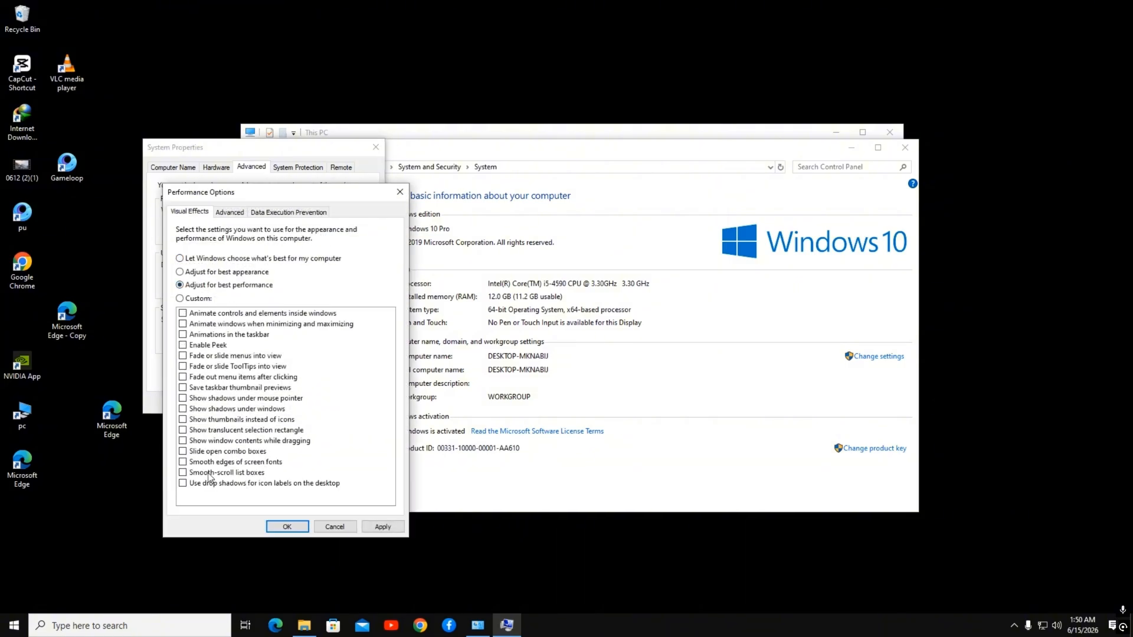
# Step: Enable smooth-scroll list boxes and thumbnails instead of icons in the visual effects, apply the changes, and close the system windows
pyautogui.click(233, 473)
pyautogui.click(277, 420)
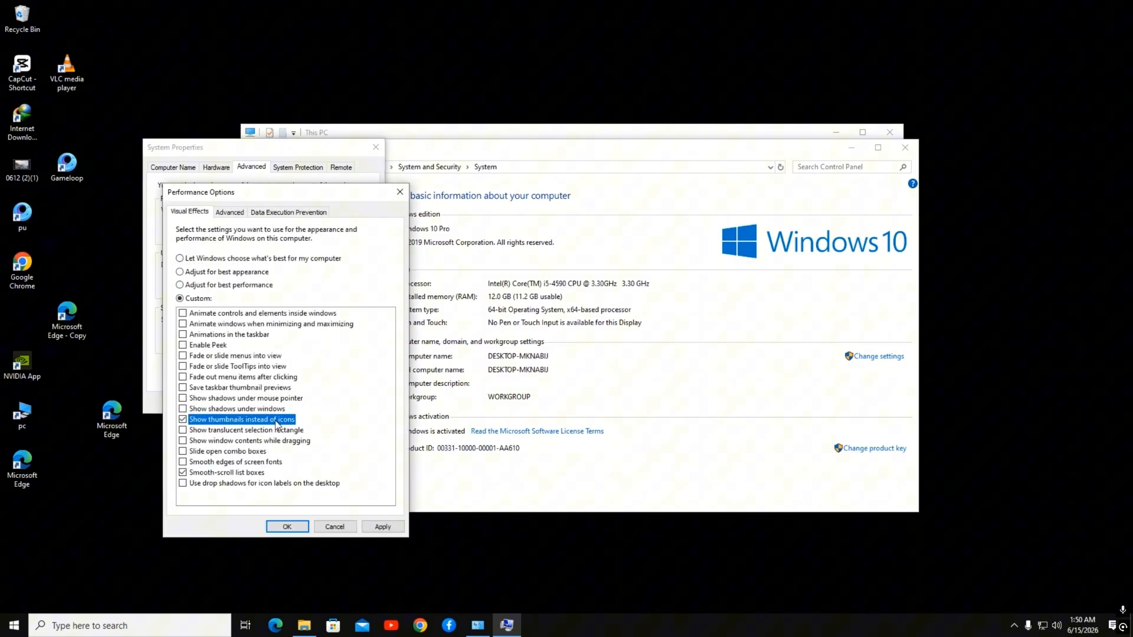
pyautogui.click(385, 526)
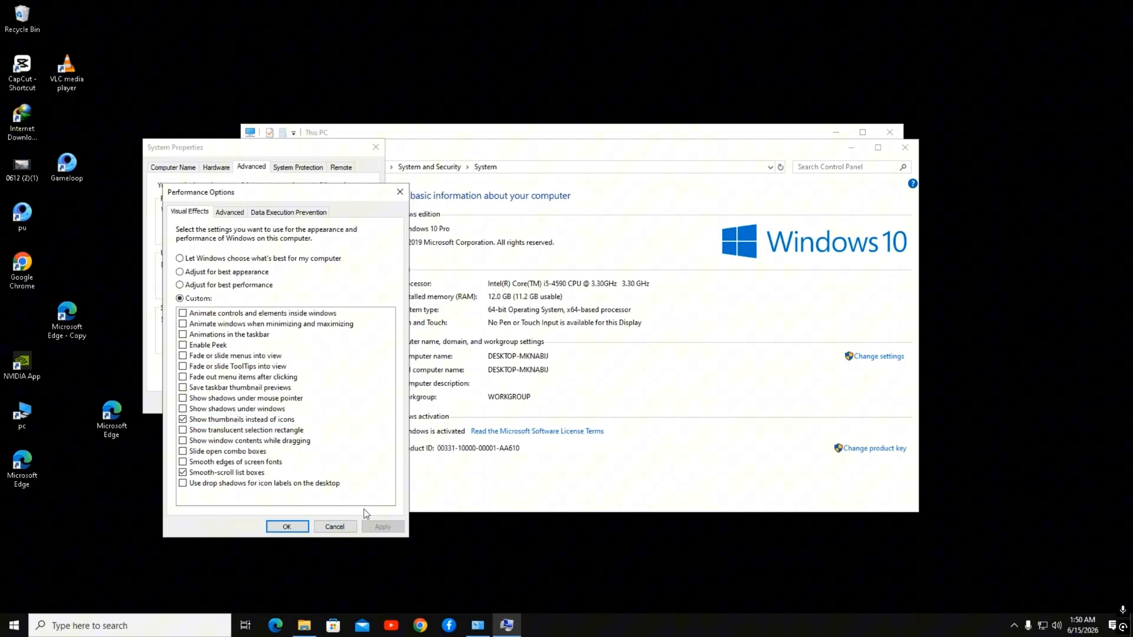
pyautogui.click(291, 528)
pyautogui.click(13, 627)
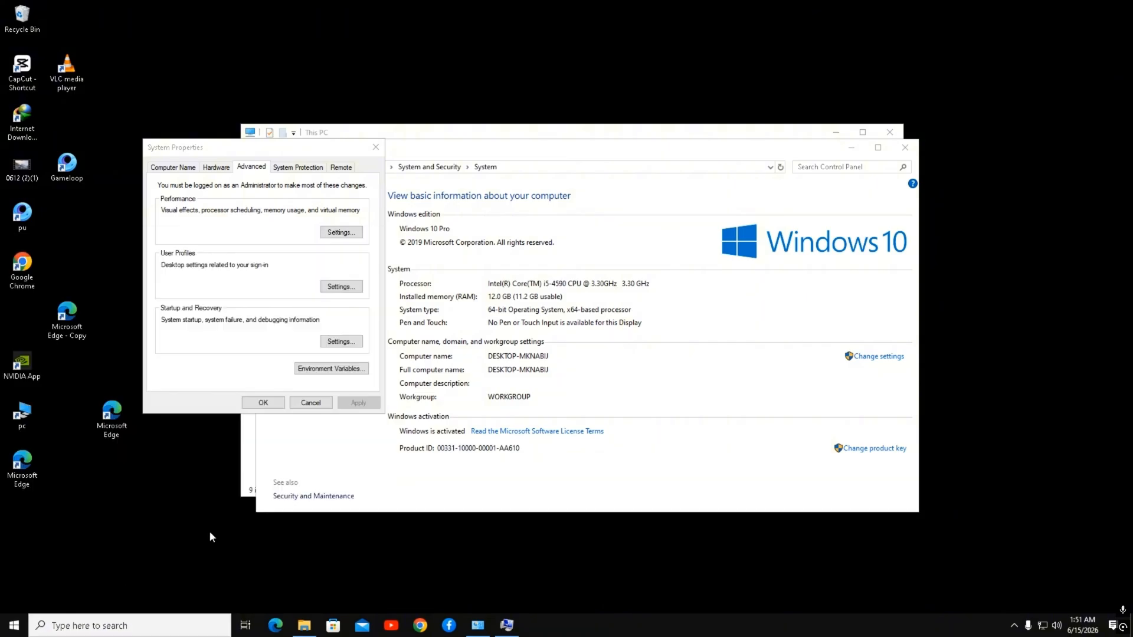
pyautogui.click(272, 406)
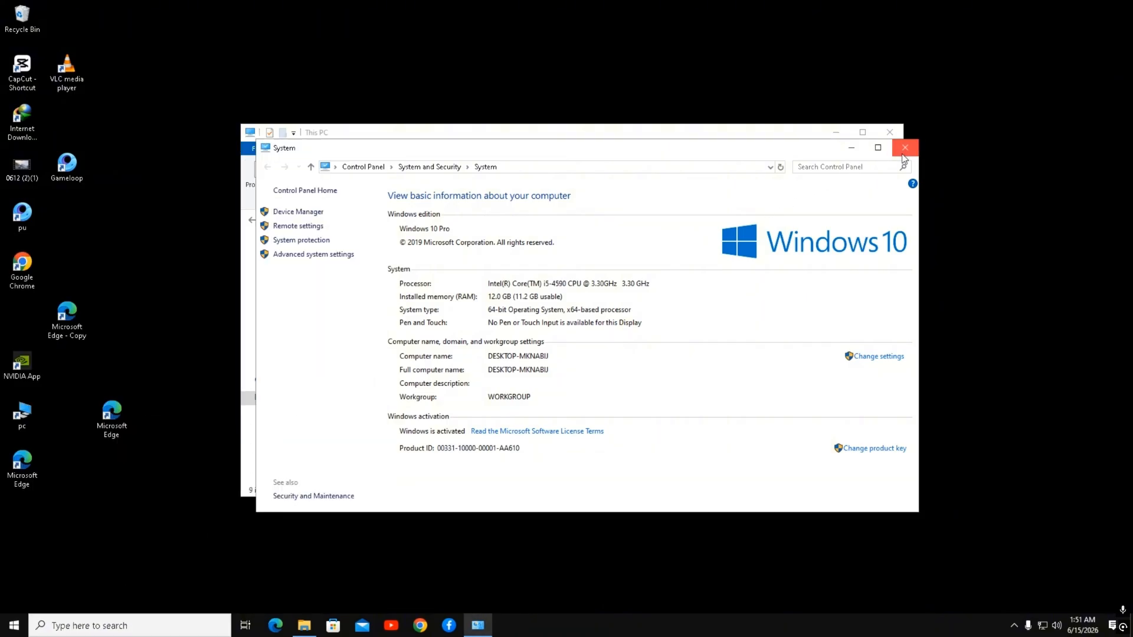
pyautogui.click(904, 148)
pyautogui.click(894, 135)
pyautogui.rightClick(668, 104)
pyautogui.click(384, 166)
pyautogui.rightClick(443, 172)
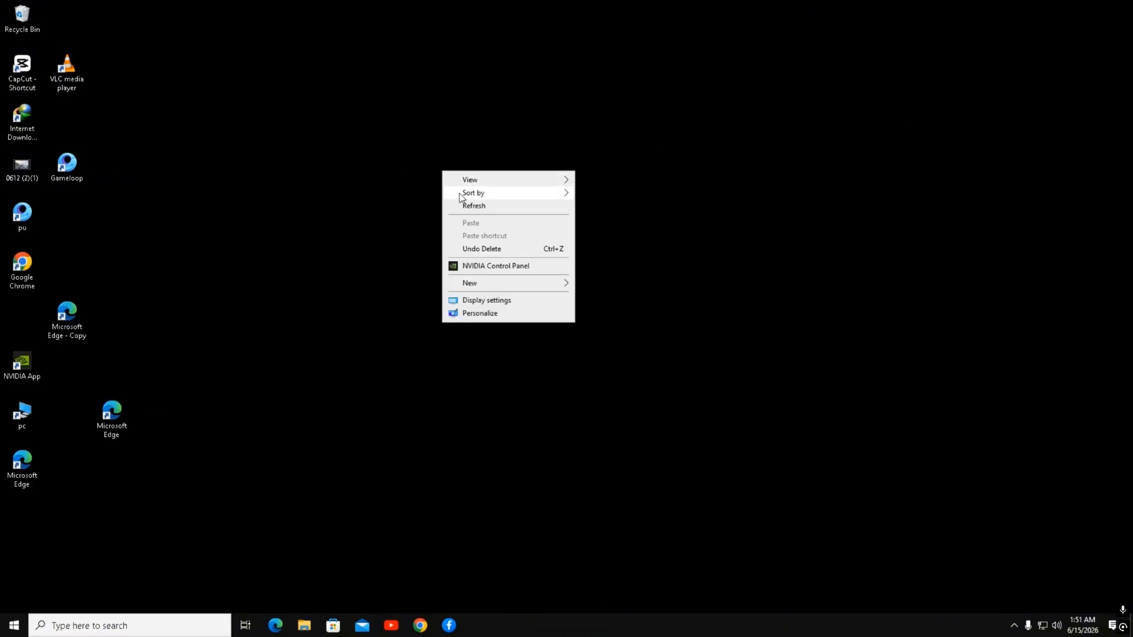
pyautogui.click(466, 206)
pyautogui.press('super+r')
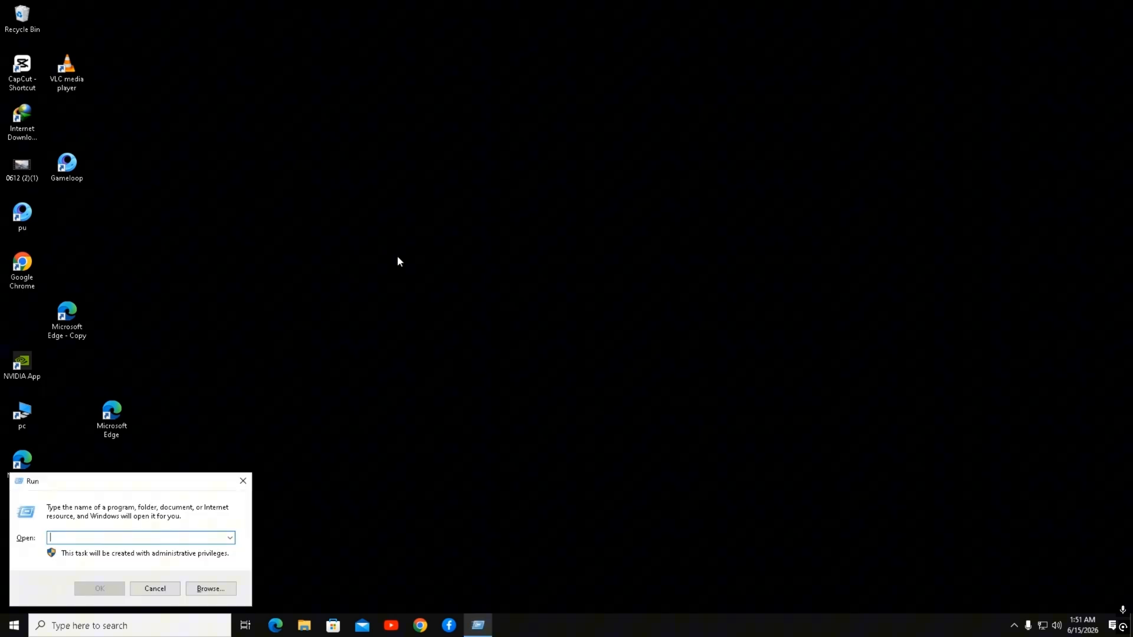
pyautogui.click(242, 481)
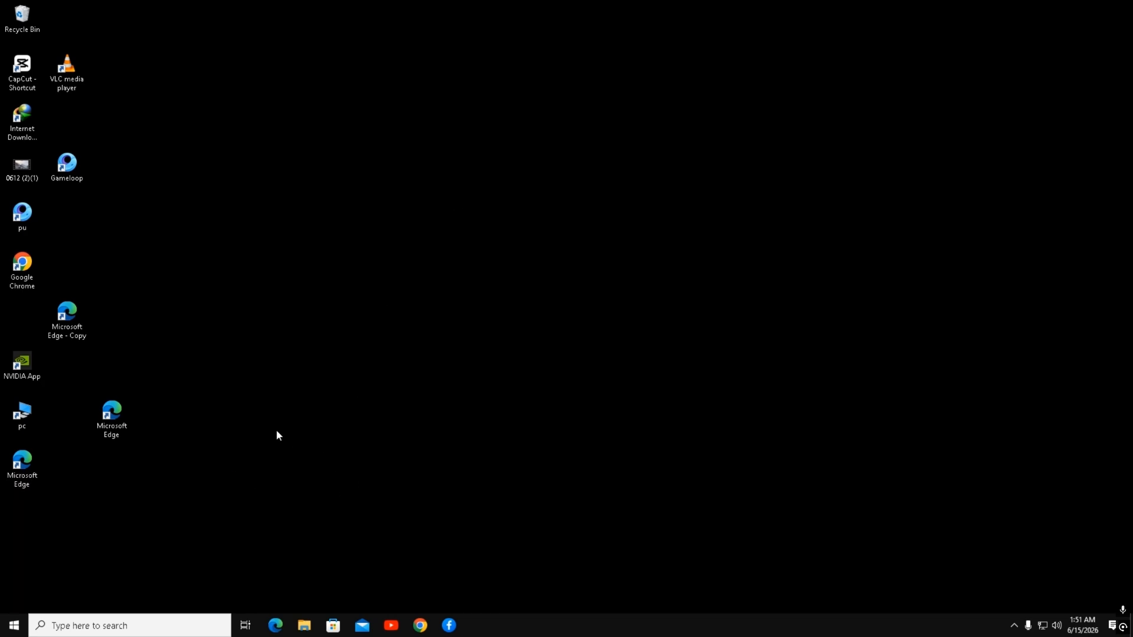
# Step: Search Windows for "system", launch System Configuration, and open the advanced boot options for Windows 10
pyautogui.click(14, 625)
pyautogui.click(81, 625)
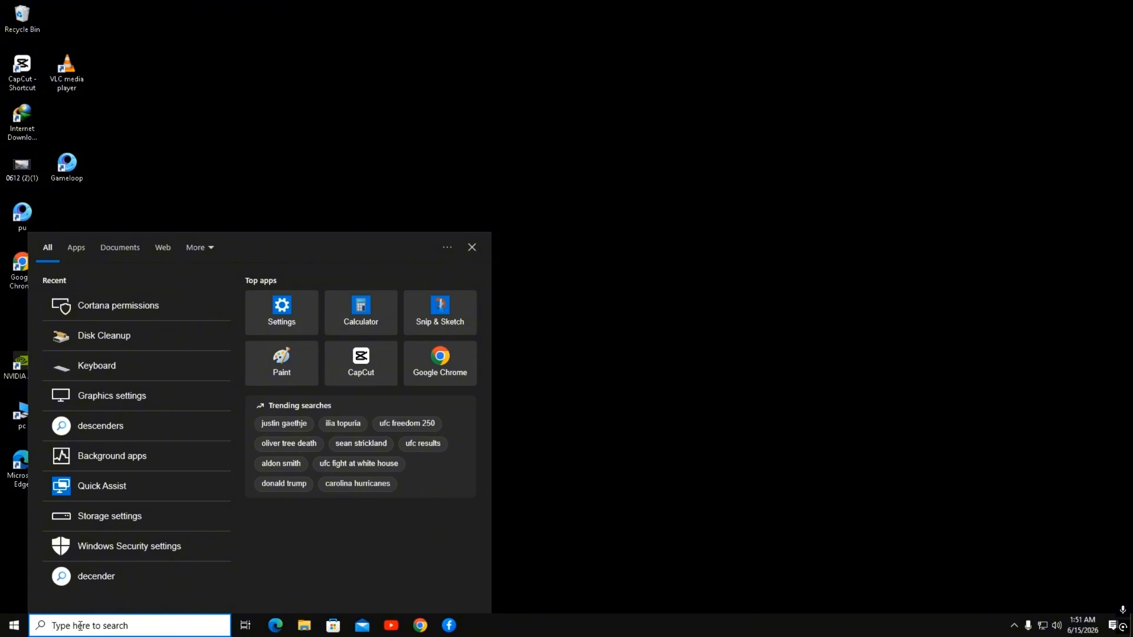
pyautogui.write('system')
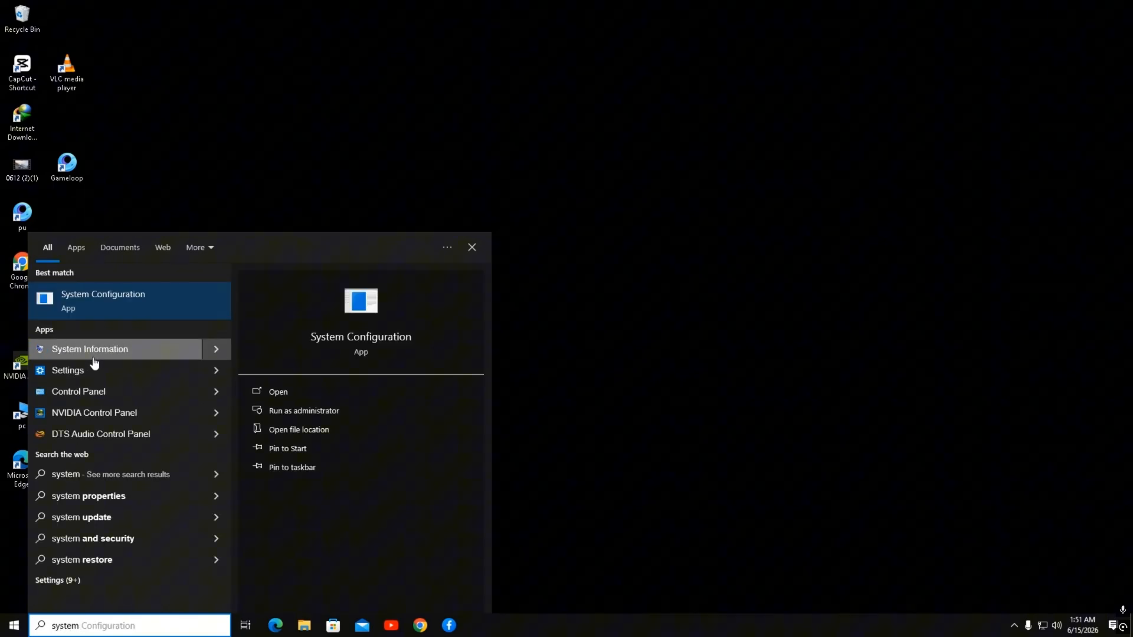
pyautogui.click(122, 317)
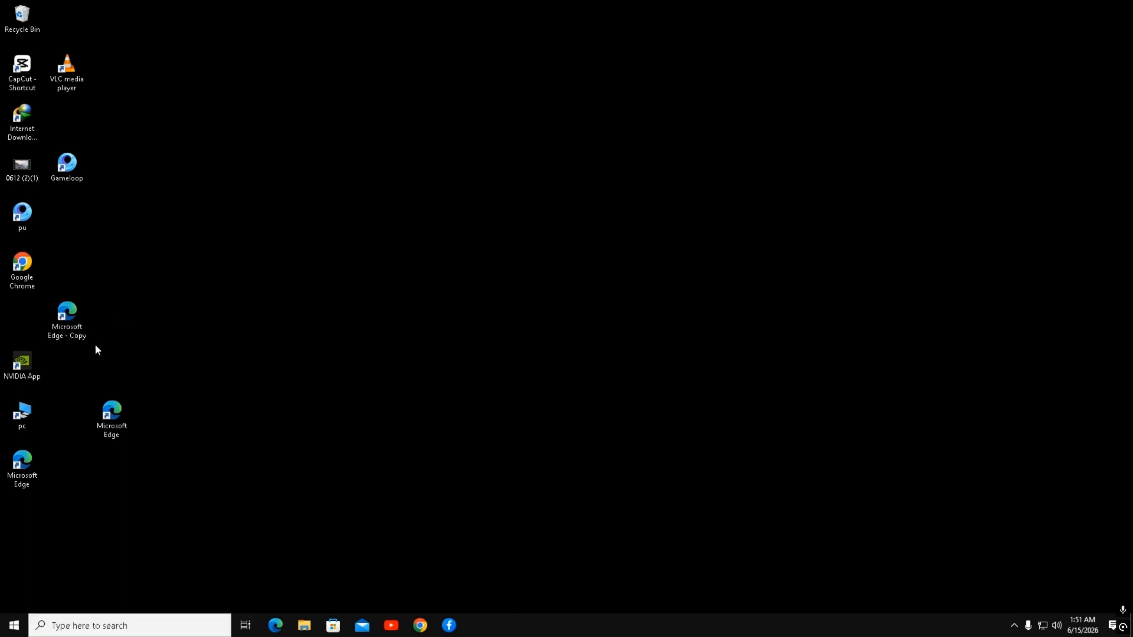
pyautogui.click(442, 221)
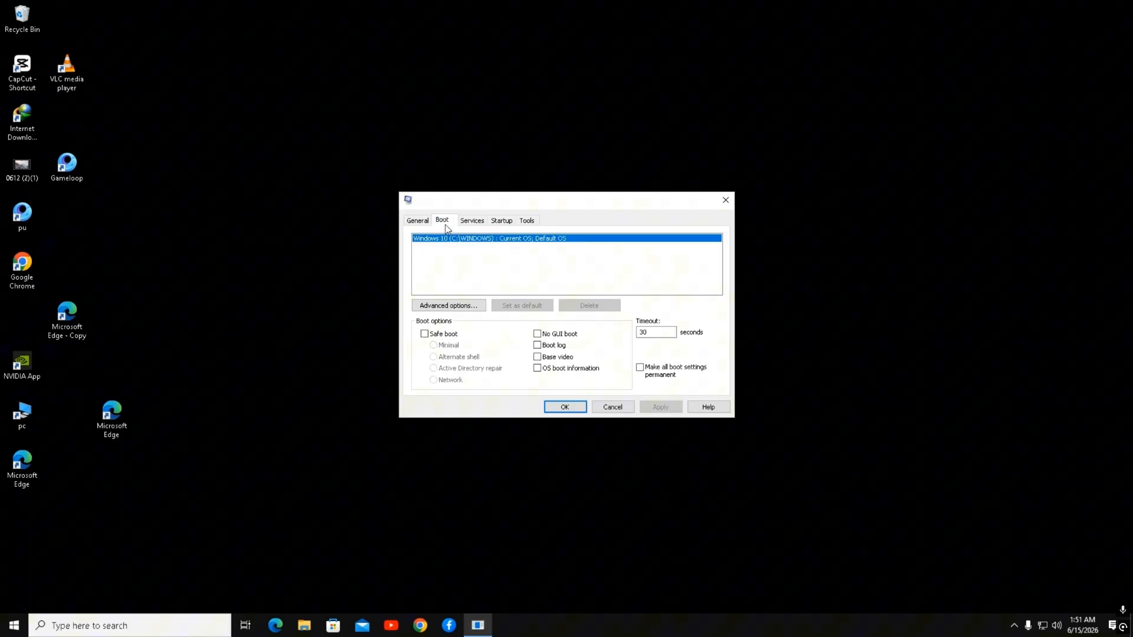
pyautogui.click(456, 302)
# Step: Set the boot processor count to 4 and the maximum memory to 12288, save the configuration, and exit without restarting
pyautogui.click(479, 236)
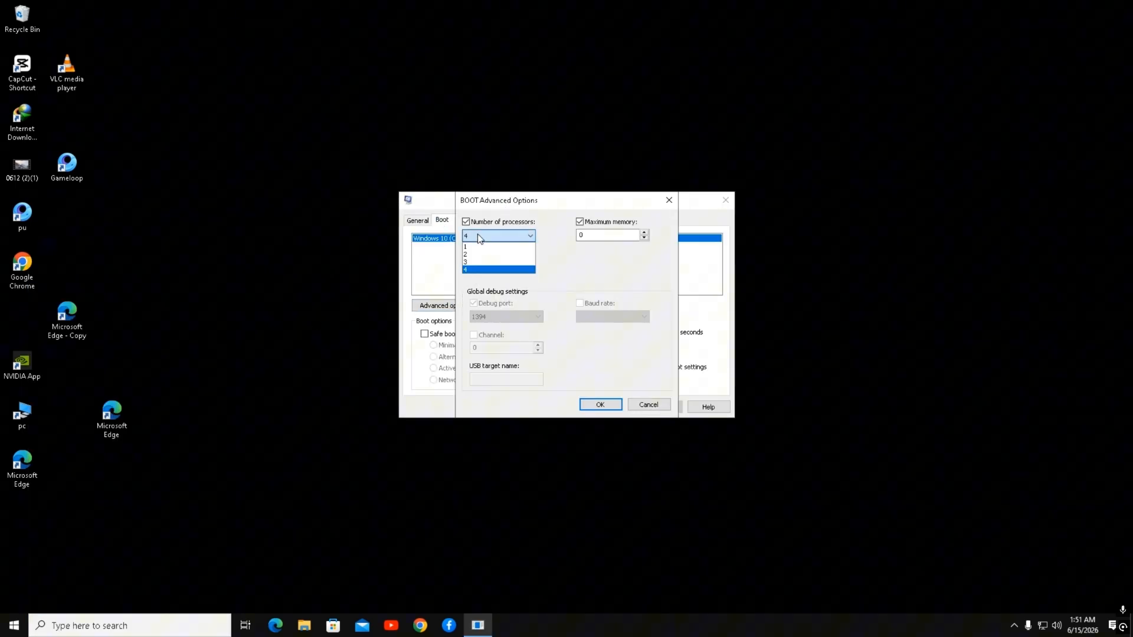
pyautogui.click(474, 270)
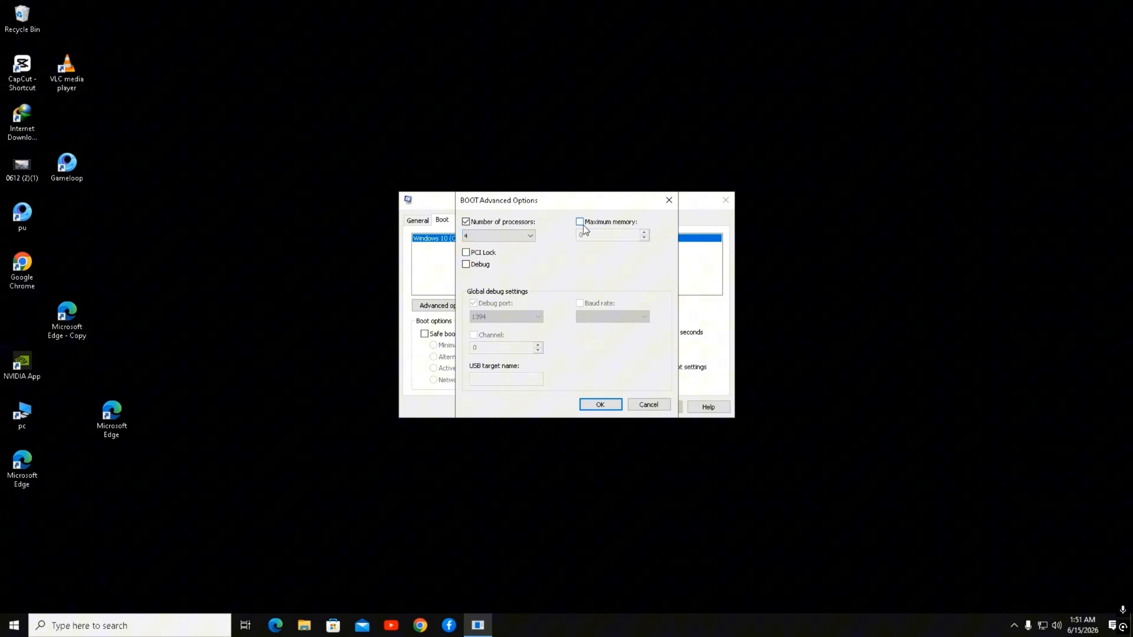
pyautogui.doubleClick(603, 236)
pyautogui.write('12288')
pyautogui.moveTo(601, 235); pyautogui.dragTo(558, 236)
pyautogui.click(600, 404)
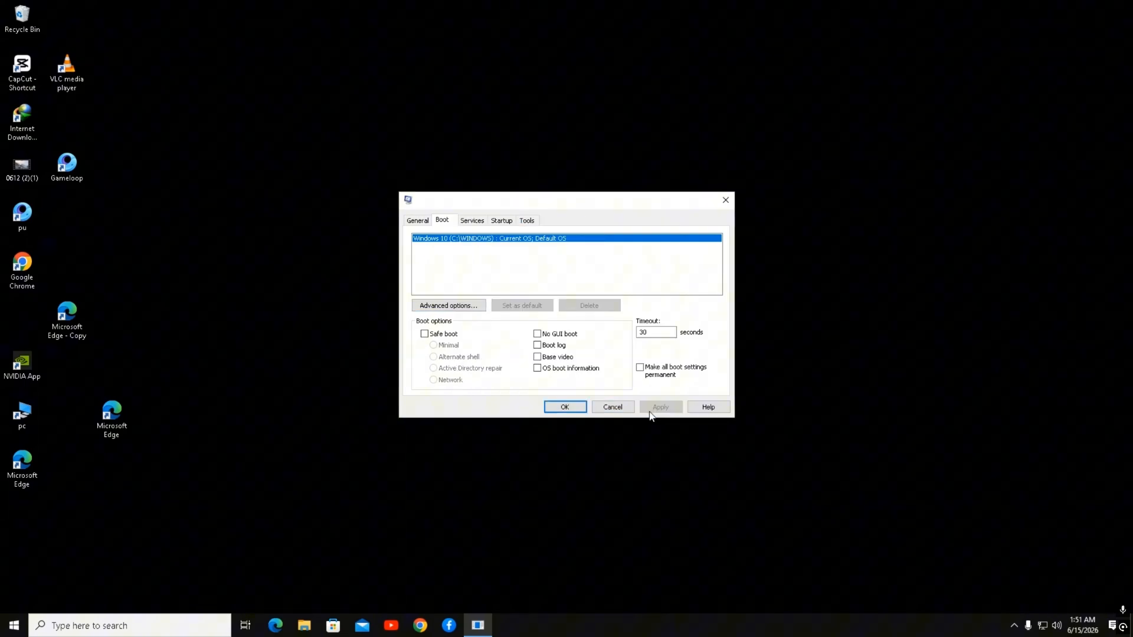
pyautogui.click(567, 406)
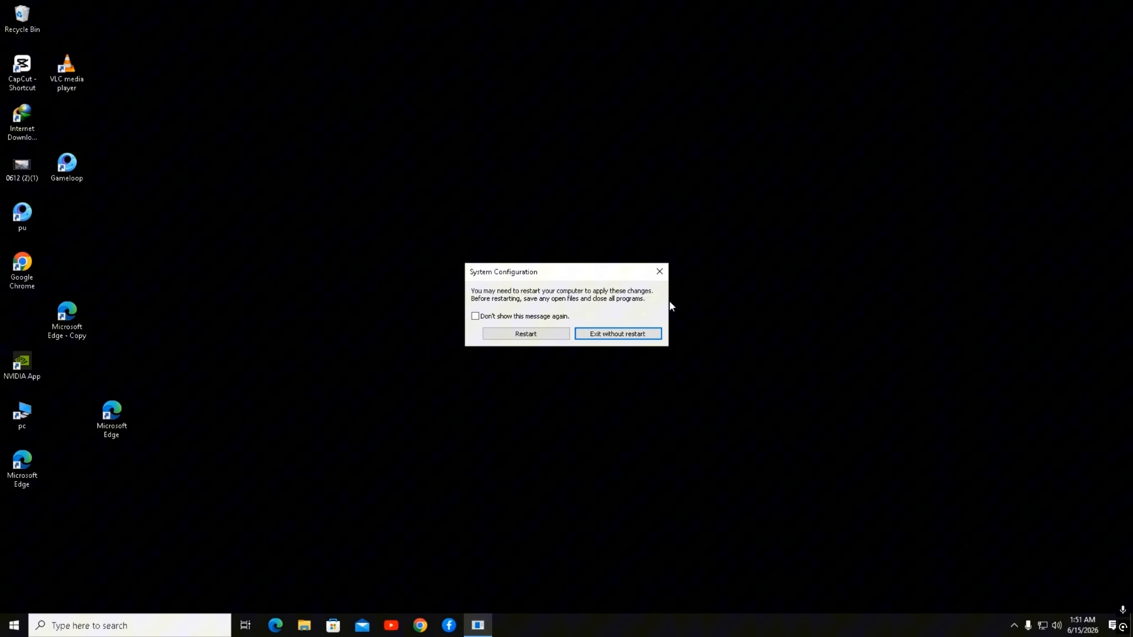
pyautogui.click(631, 338)
pyautogui.rightClick(264, 181)
pyautogui.click(313, 218)
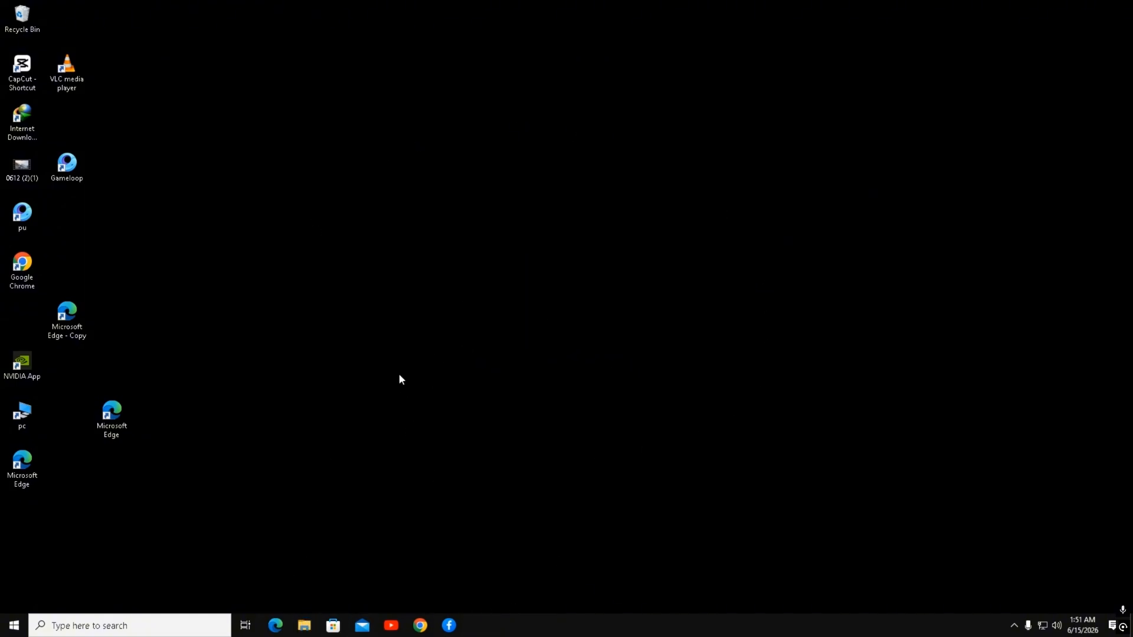
# Step: Open the Privacy section of Windows Settings
pyautogui.click(14, 626)
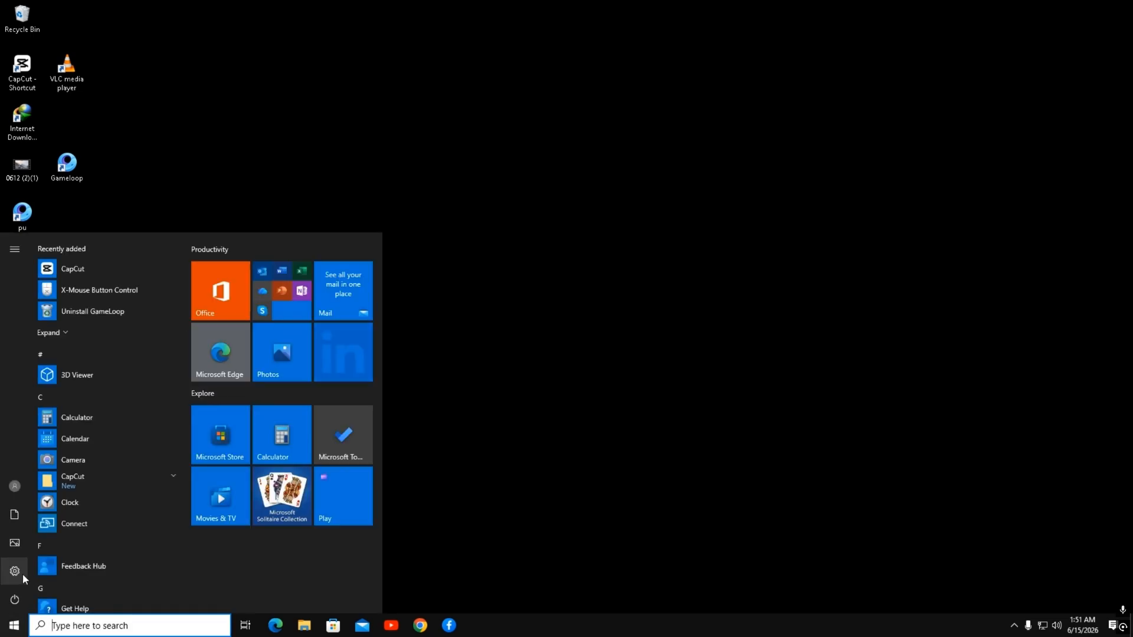
pyautogui.click(20, 573)
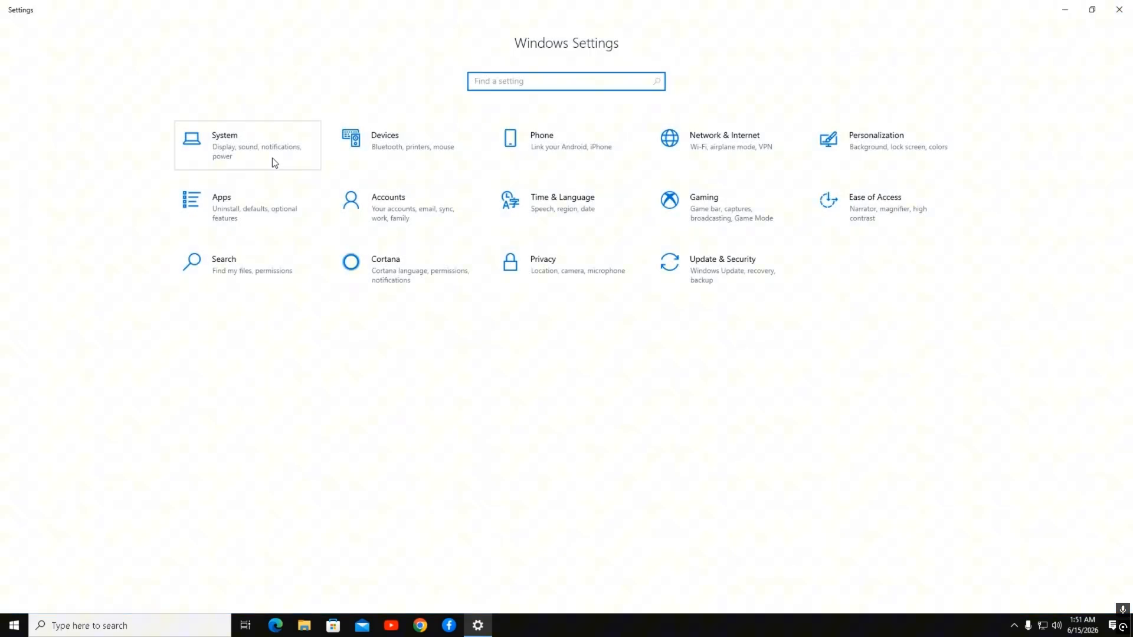
pyautogui.click(610, 284)
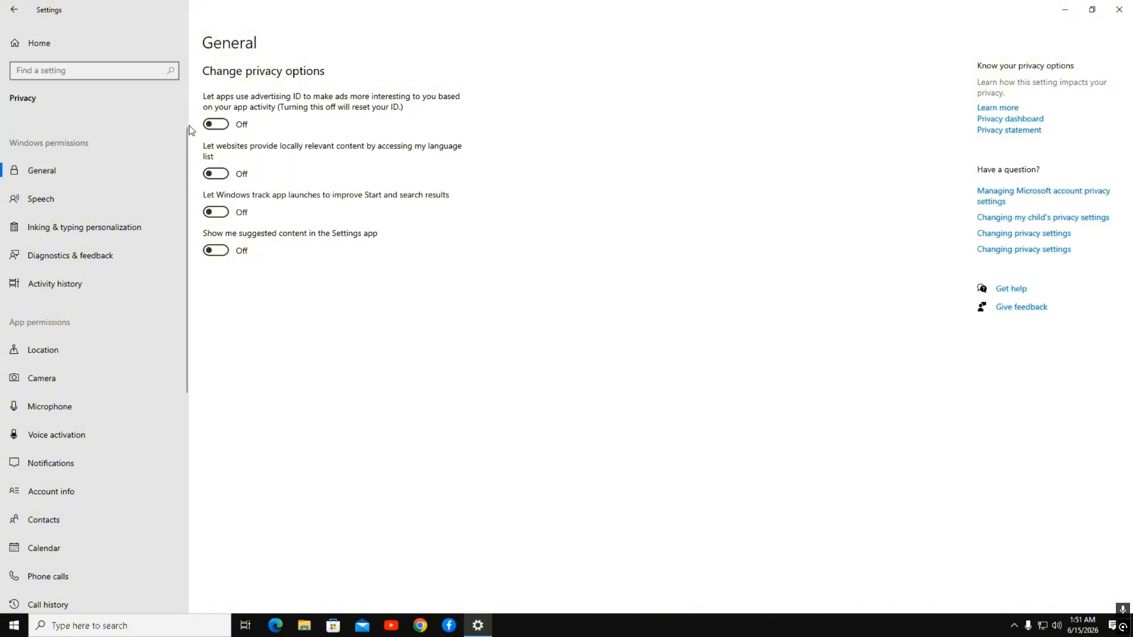
# Step: Review the Speech, Inking & typing personalization, and Diagnostics & feedback privacy settings
pyautogui.click(78, 199)
pyautogui.click(132, 227)
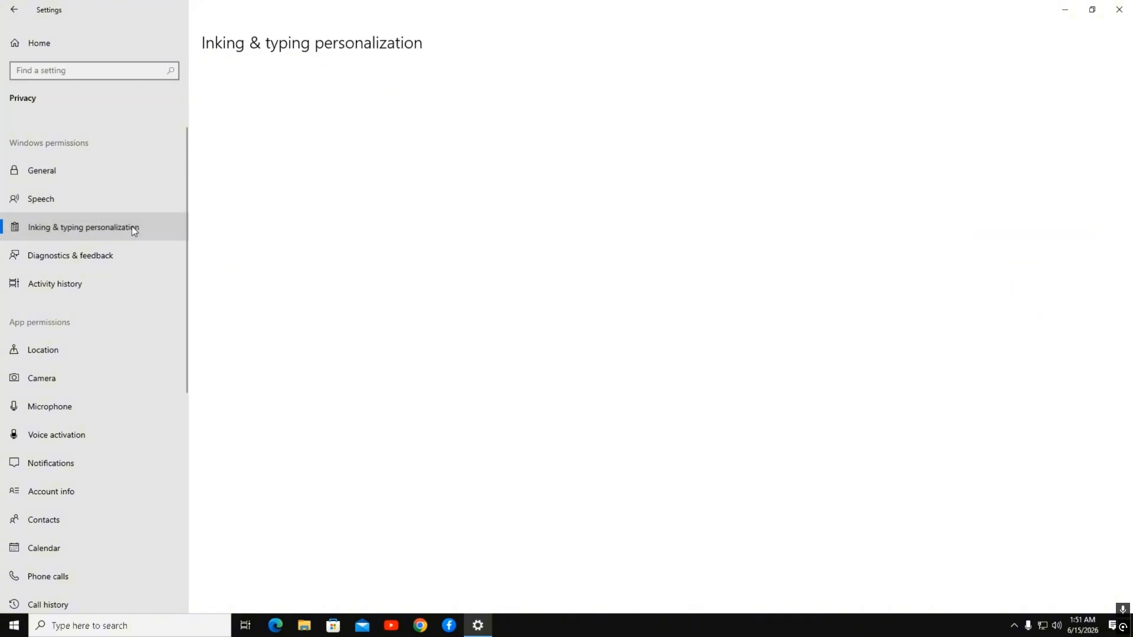
pyautogui.click(112, 266)
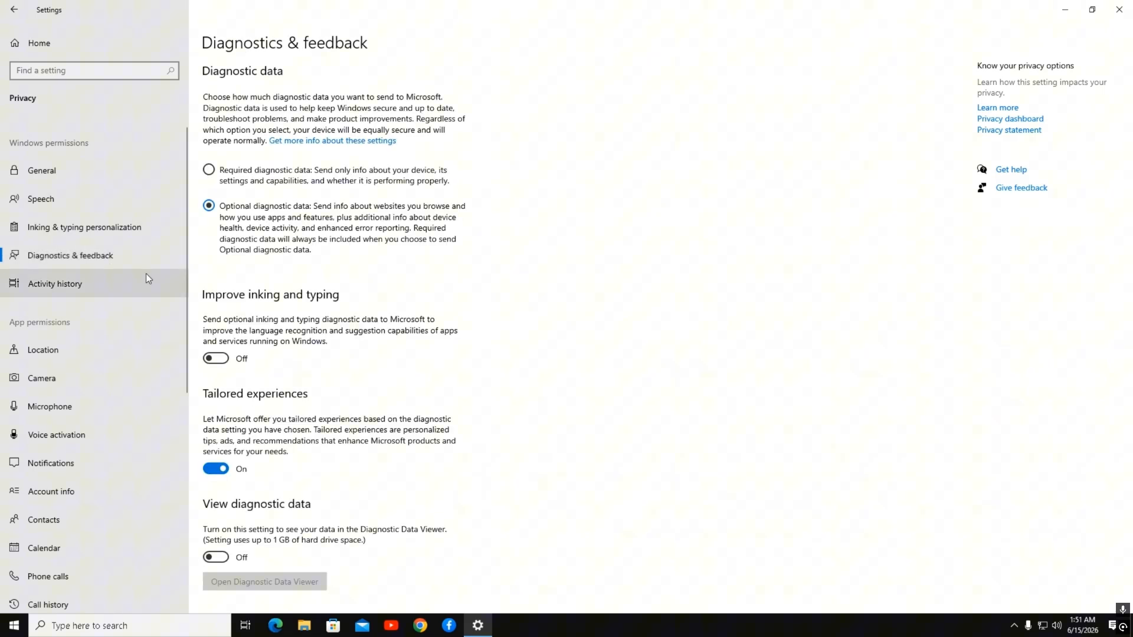
pyautogui.scroll(-2, 263, 420)
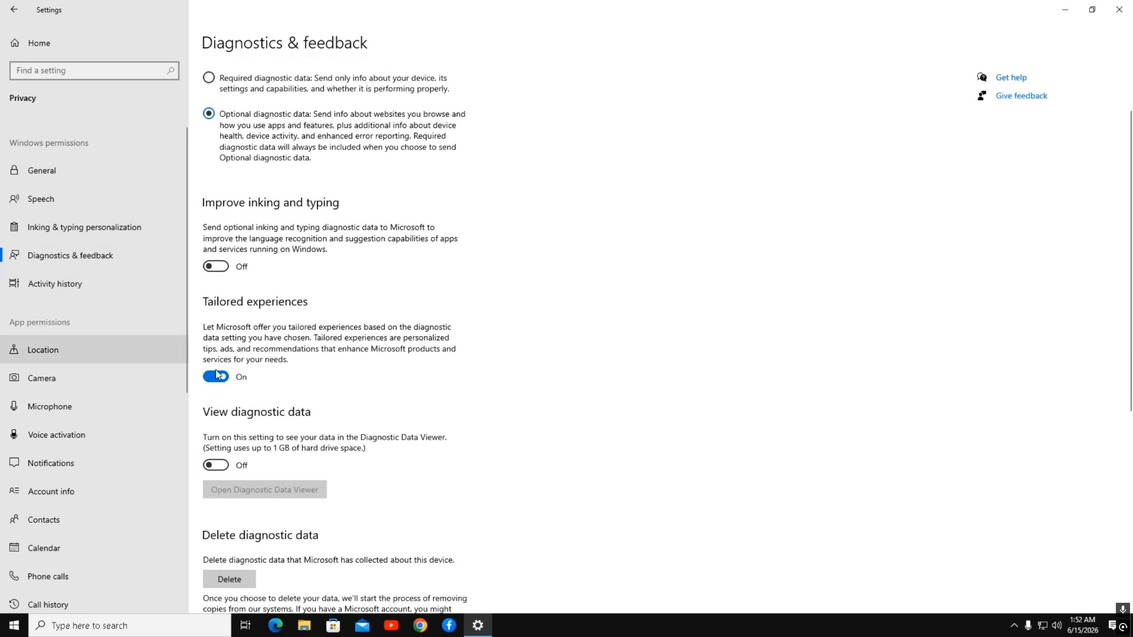
pyautogui.scroll(-2, 263, 261)
pyautogui.scroll(5, 194, 295)
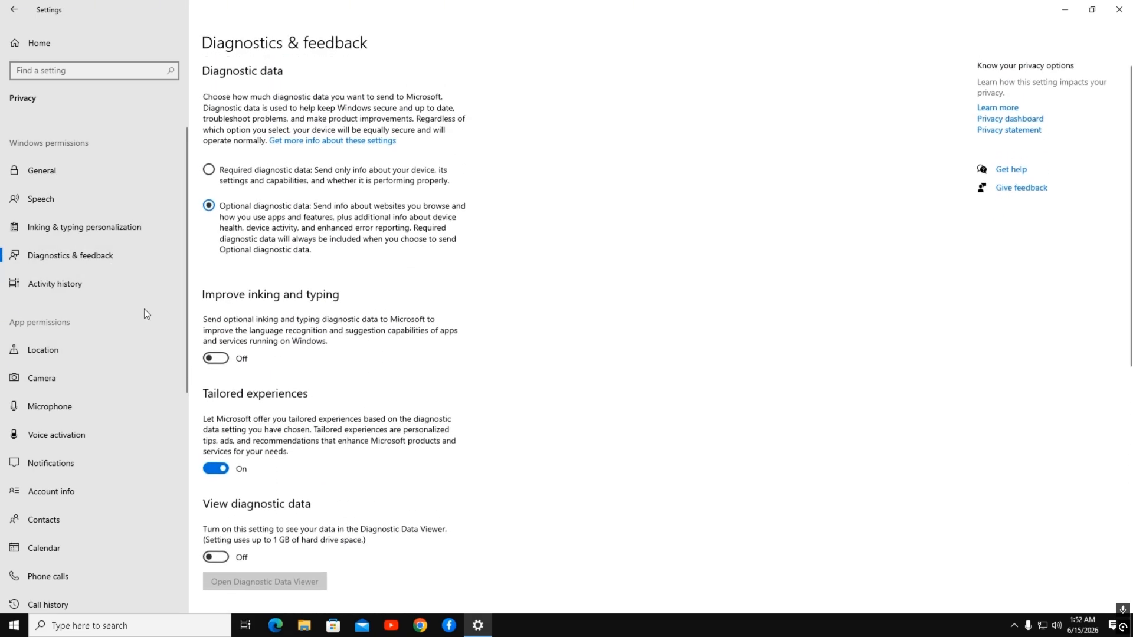
# Step: Review the Activity history, Location, and Camera privacy settings, including the per-app camera permissions
pyautogui.click(166, 281)
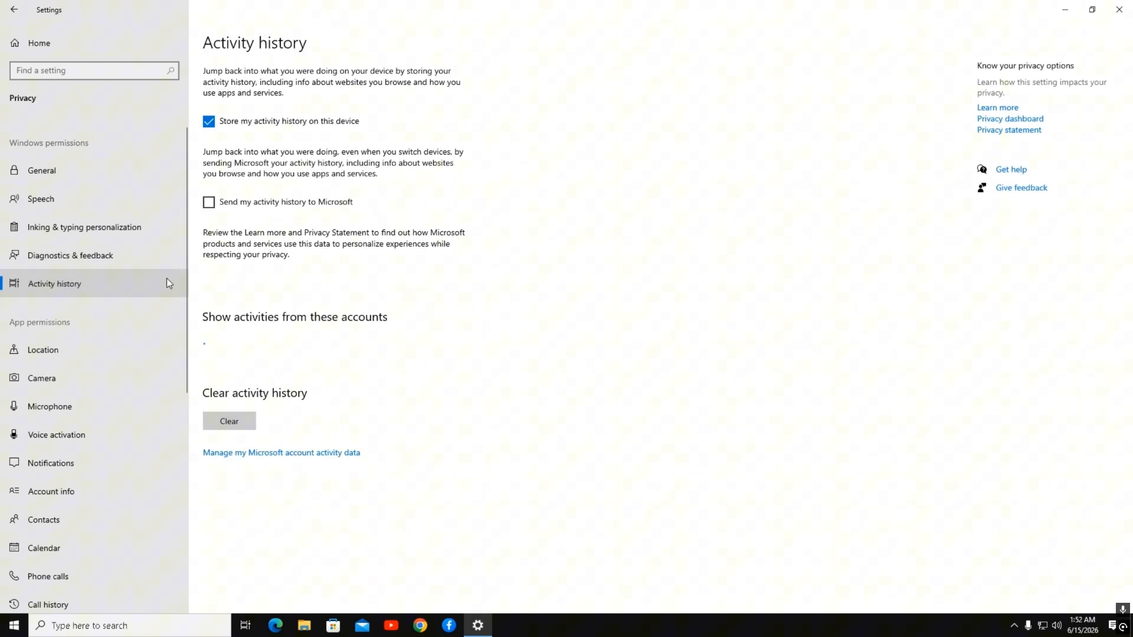
pyautogui.click(112, 350)
pyautogui.scroll(-2, 265, 354)
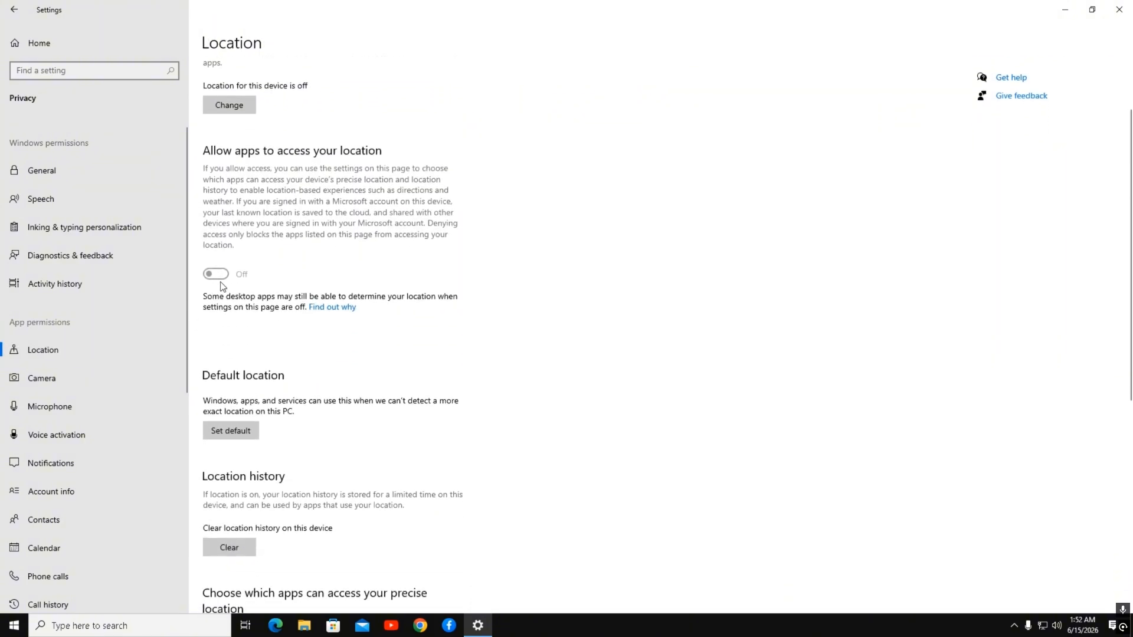
pyautogui.click(102, 376)
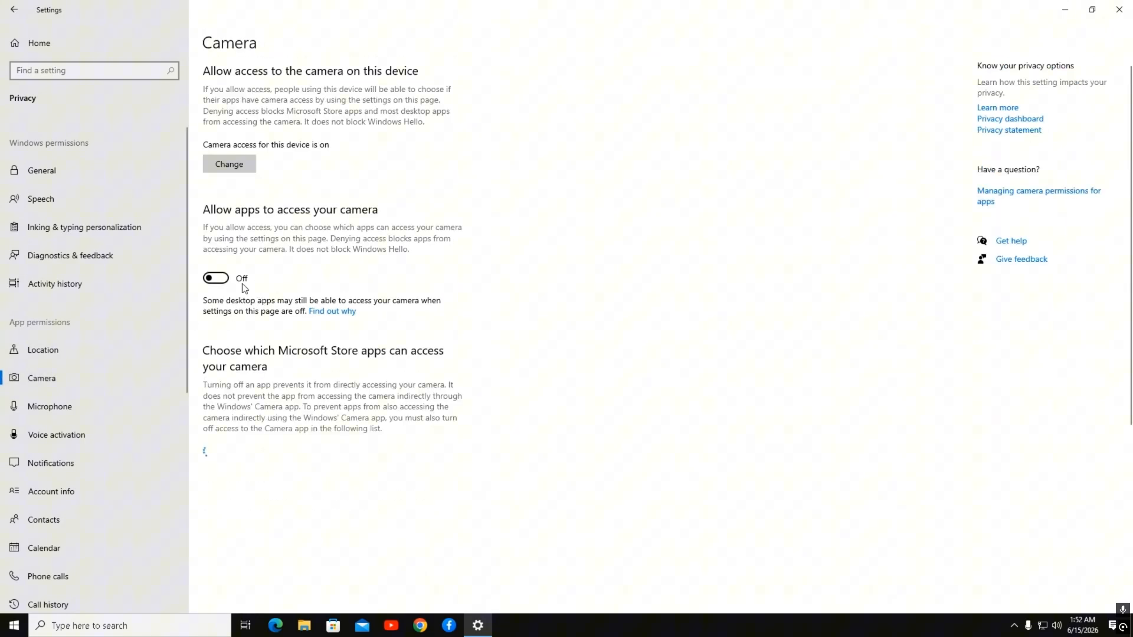
pyautogui.scroll(-2, 248, 282)
pyautogui.scroll(-5, 246, 274)
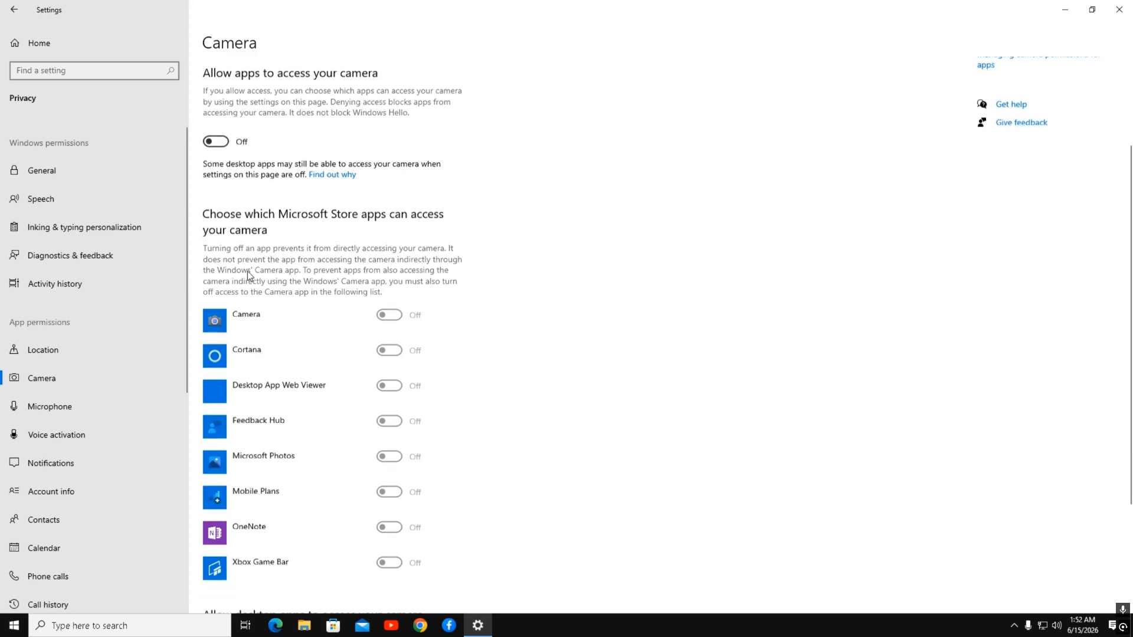
pyautogui.scroll(6, 248, 275)
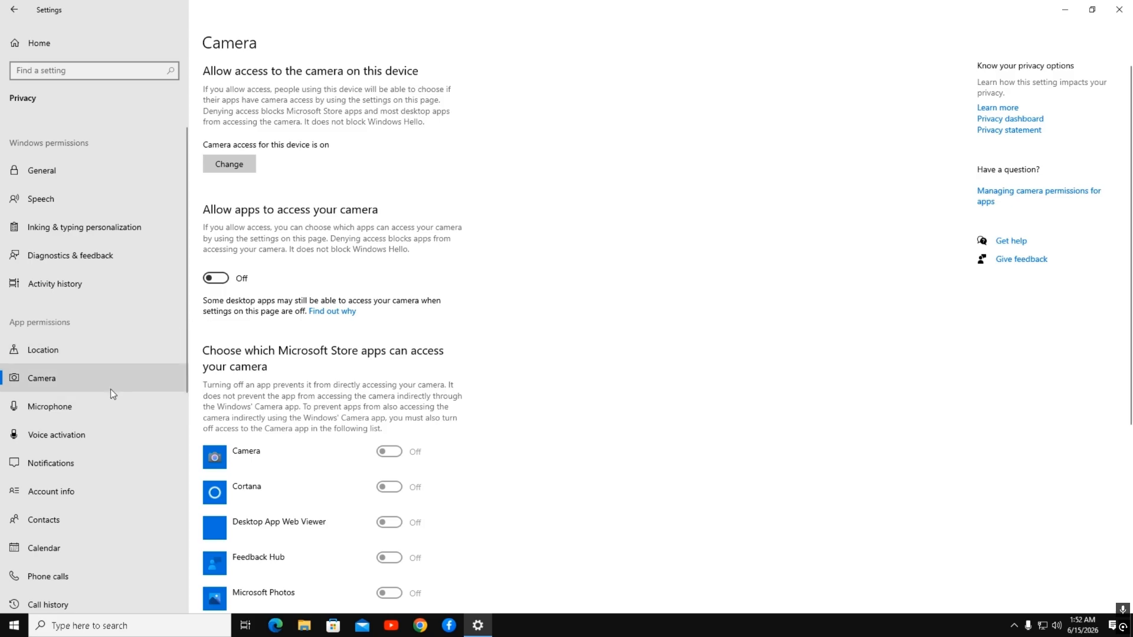
# Step: Review the Microphone, Voice activation, Notifications, and Account info privacy settings
pyautogui.click(88, 406)
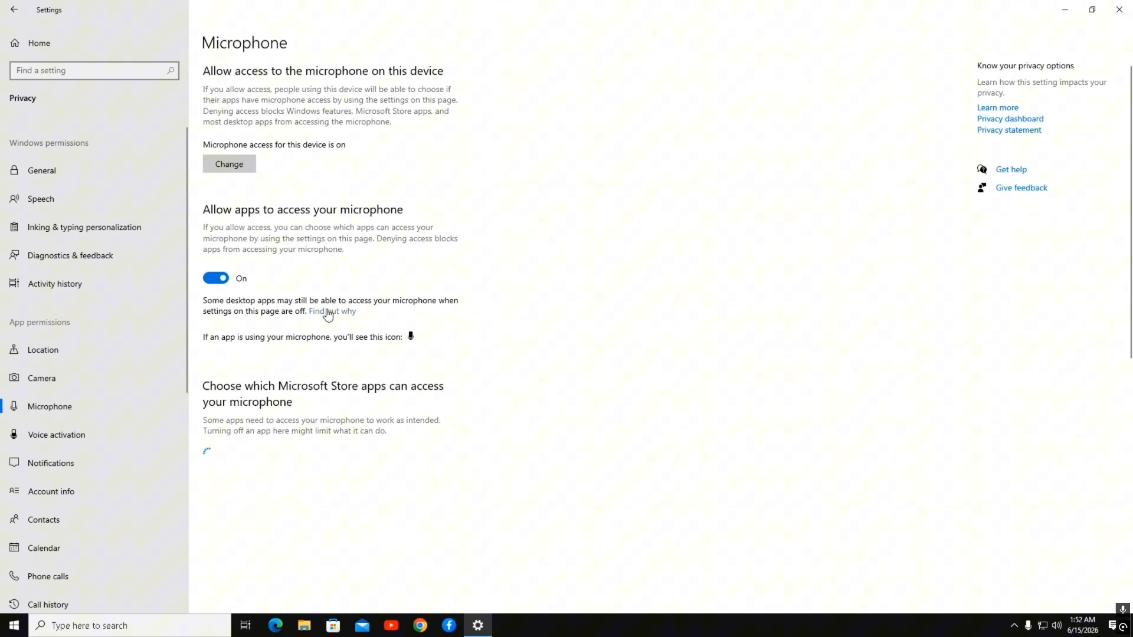
pyautogui.click(104, 441)
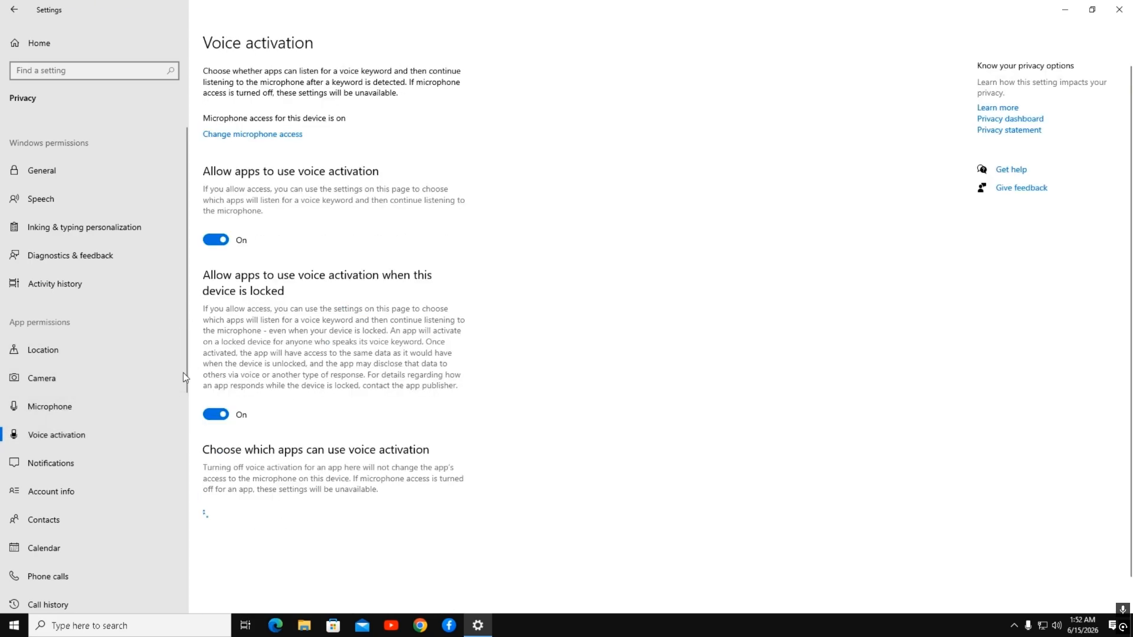
pyautogui.scroll(-1, 205, 507)
pyautogui.click(166, 464)
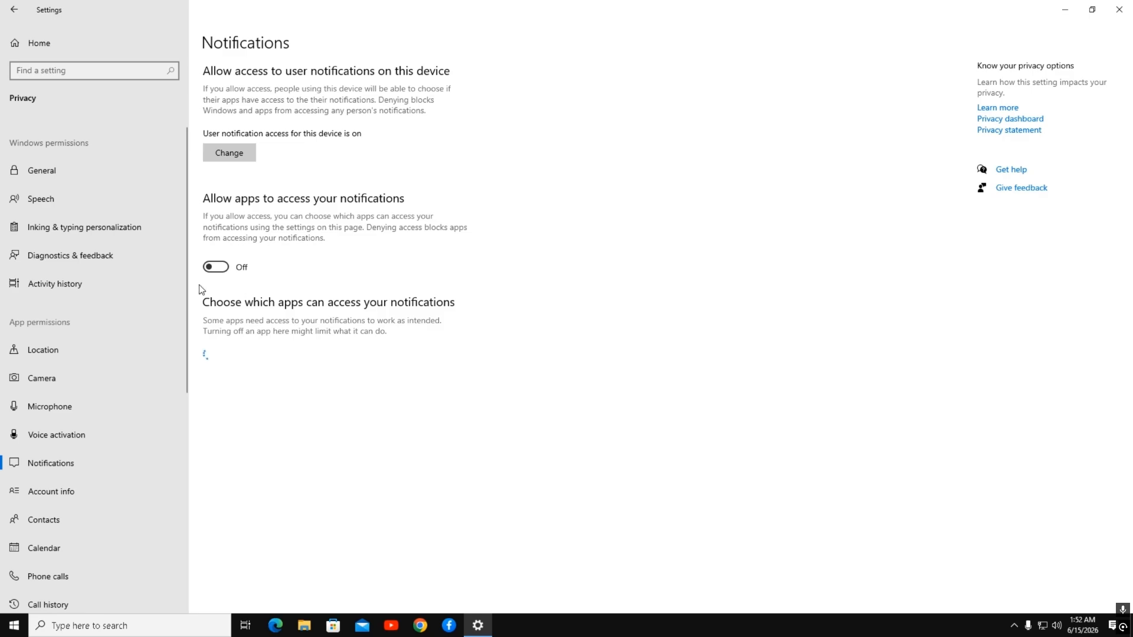
pyautogui.click(109, 491)
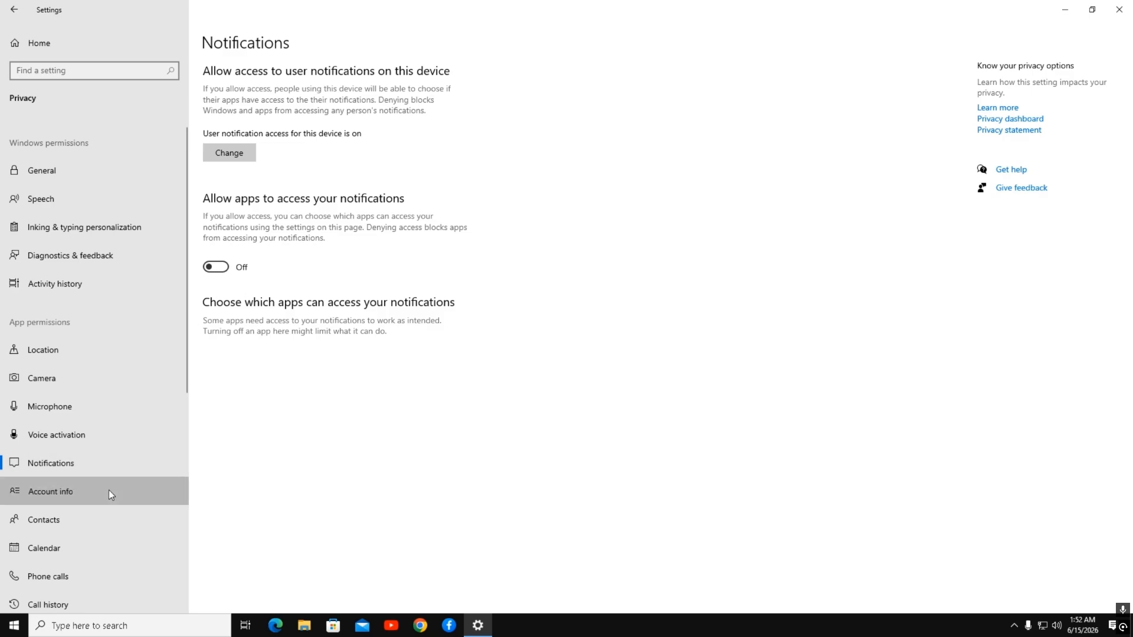
pyautogui.scroll(-2, 97, 470)
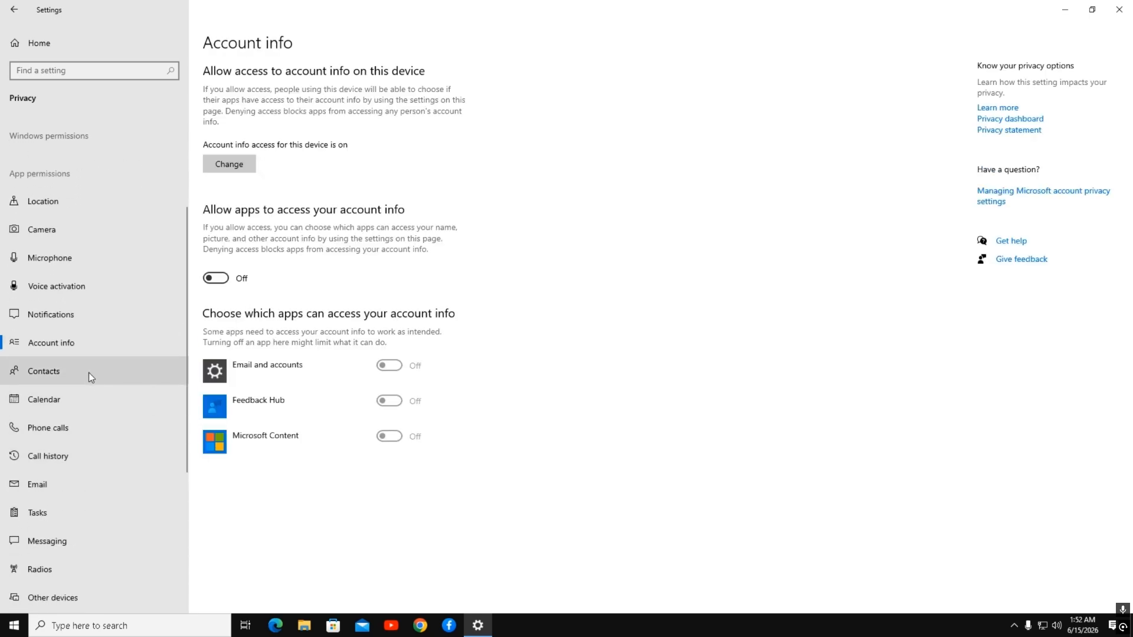
# Step: Review the Contacts, Calendar, Phone calls, Call history, and Email app permissions
pyautogui.click(89, 373)
pyautogui.click(134, 392)
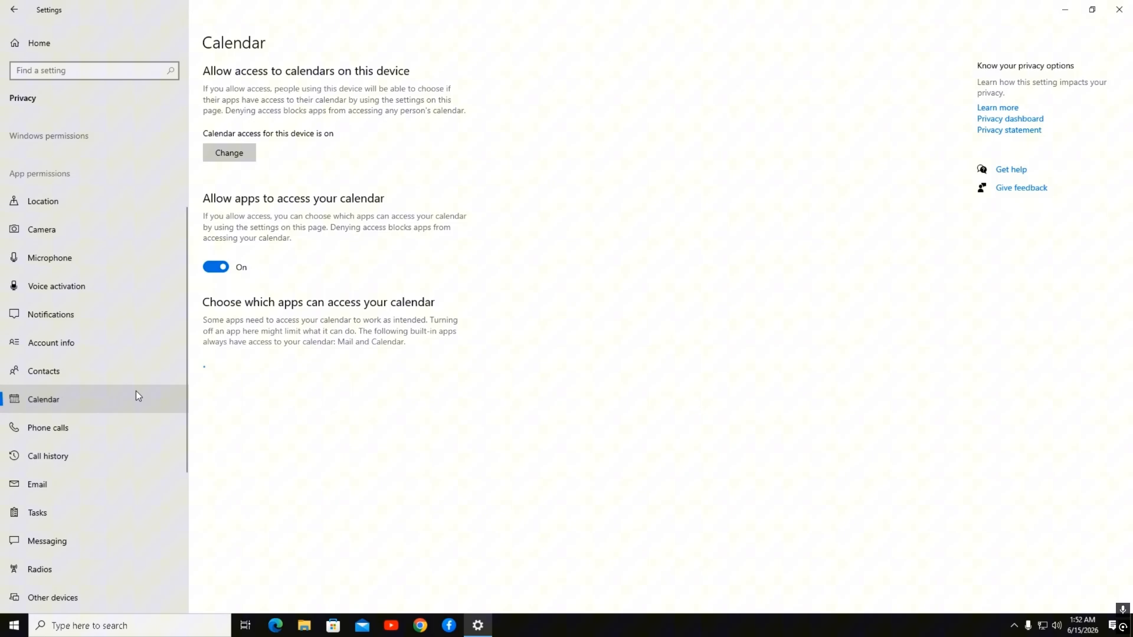
pyautogui.click(132, 423)
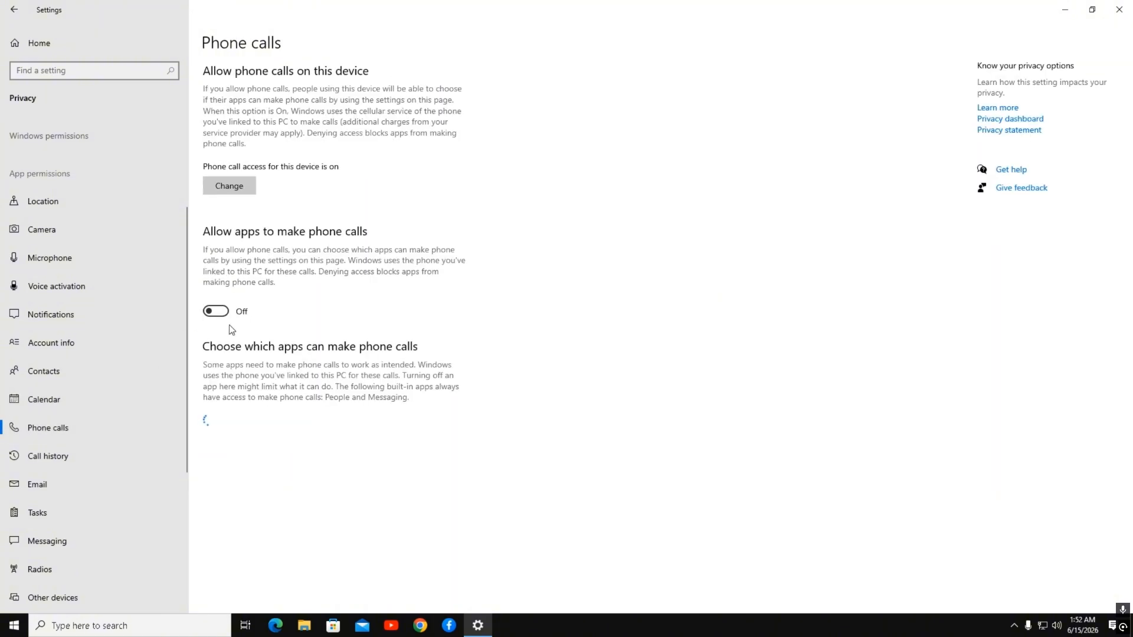
pyautogui.click(122, 458)
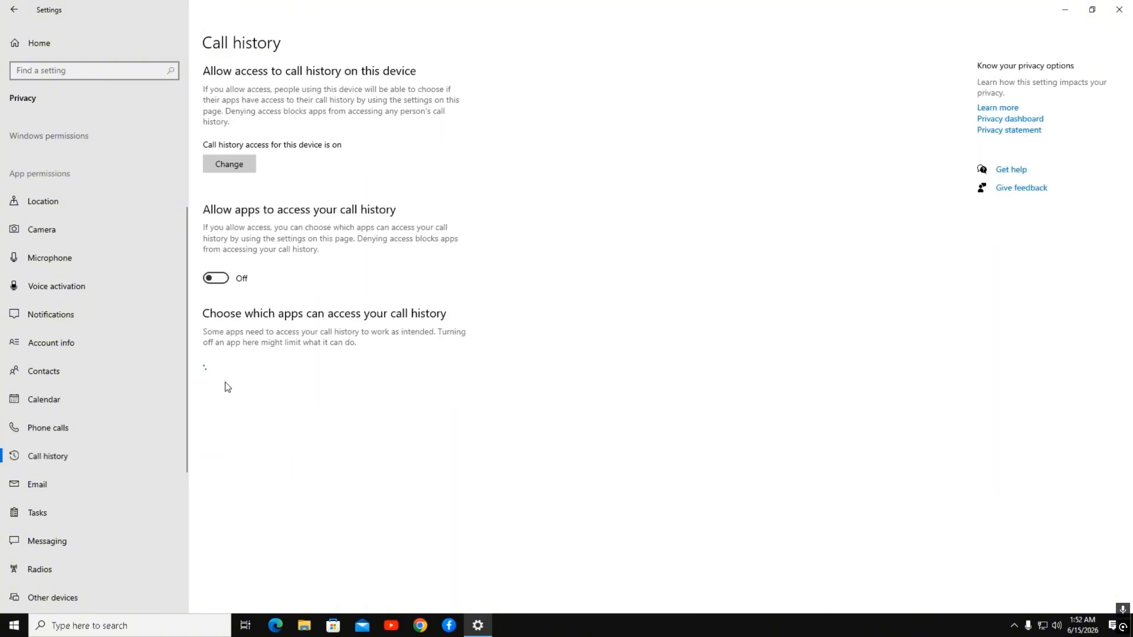
pyautogui.click(94, 479)
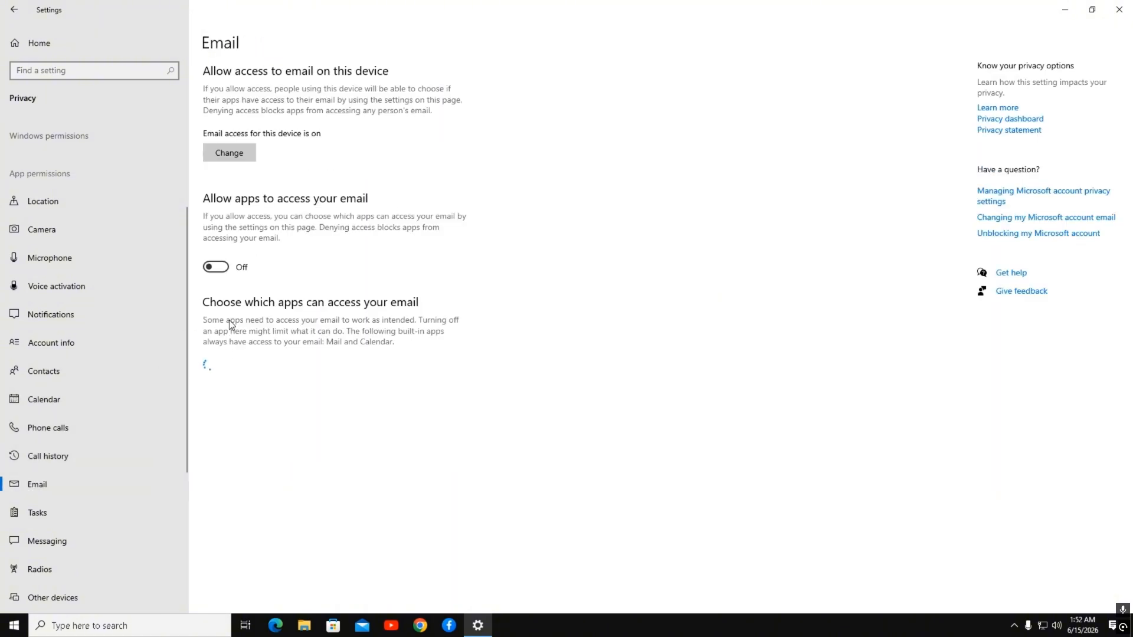
# Step: Turn off app access to tasks, and review the Messaging, Radios, and Other devices permissions
pyautogui.click(93, 512)
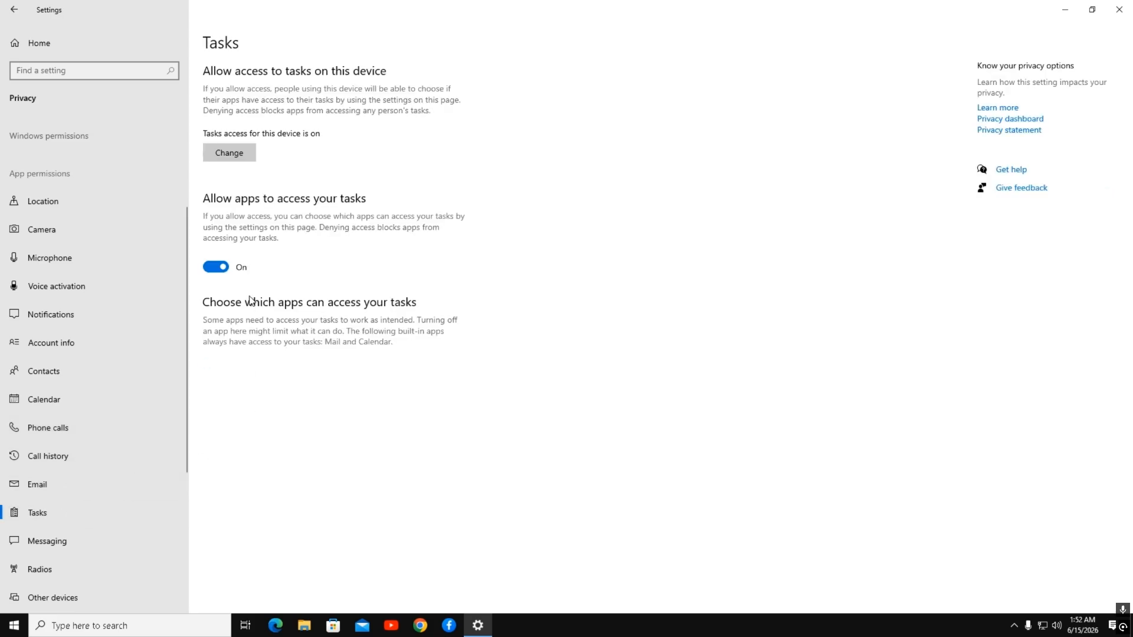
pyautogui.click(216, 267)
pyautogui.click(100, 540)
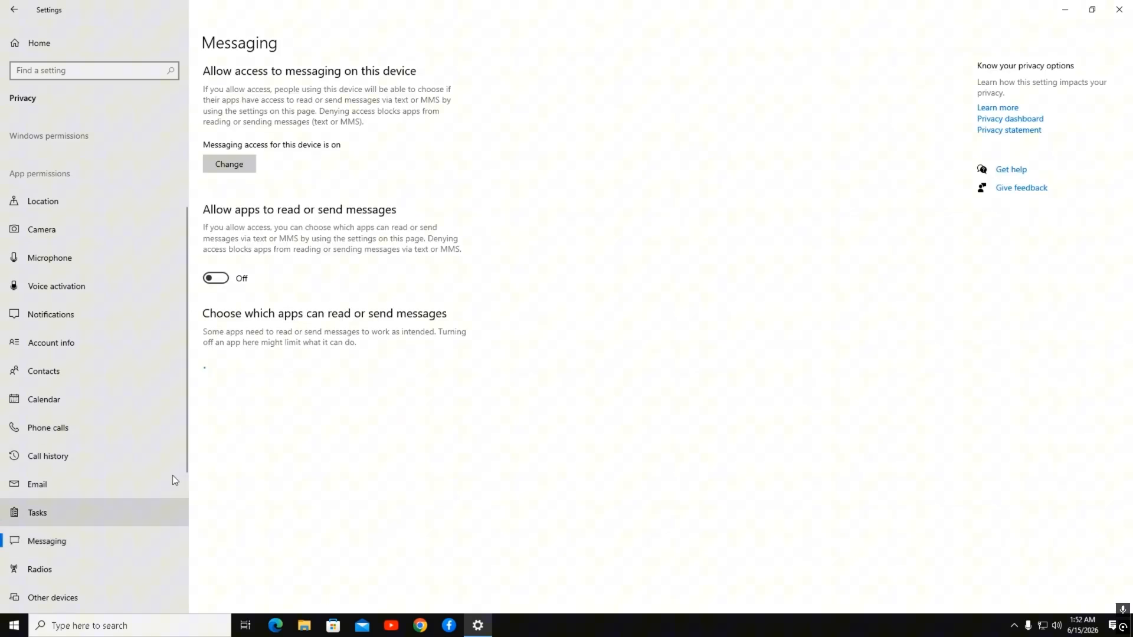
pyautogui.click(72, 567)
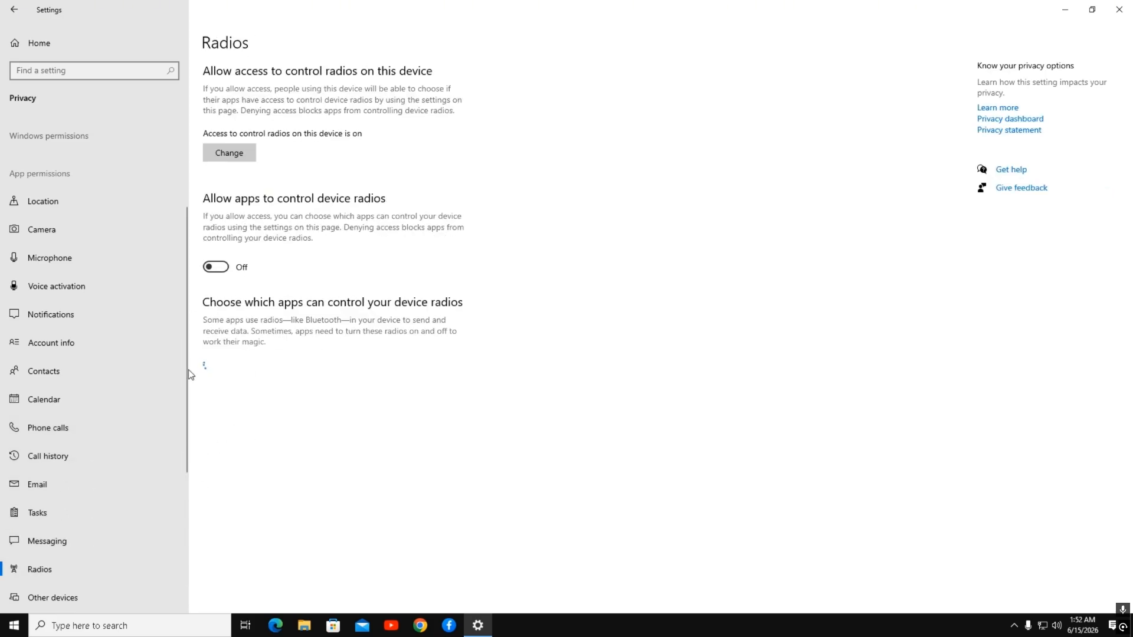
pyautogui.click(52, 608)
pyautogui.scroll(-4, 109, 536)
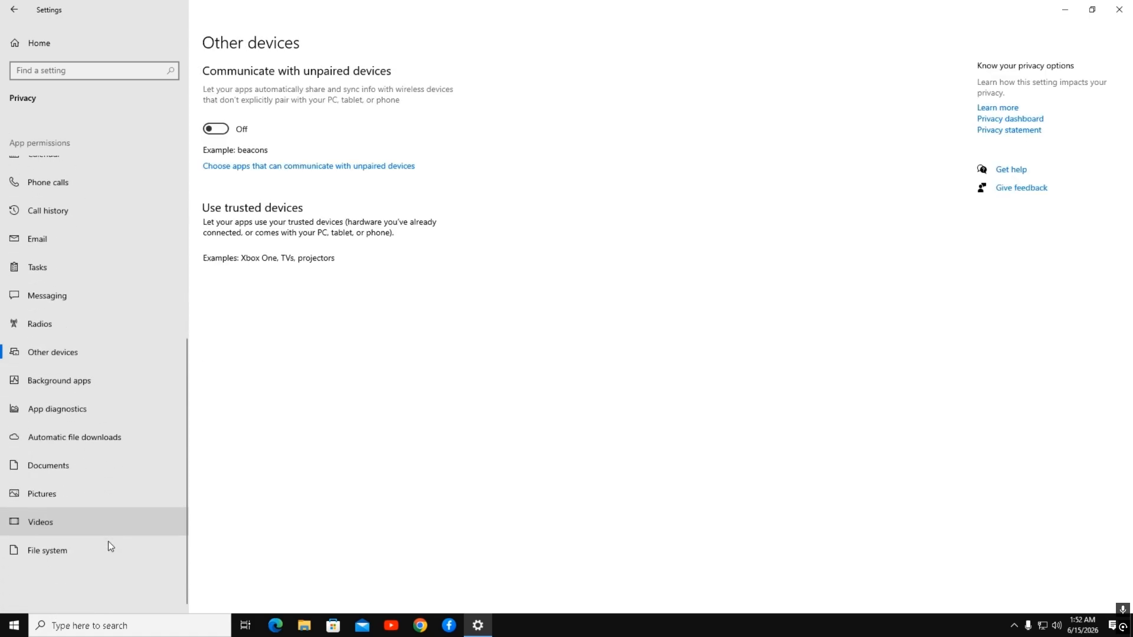
# Step: Review which apps can run in the background, and check the App diagnostics and Automatic file downloads permissions
pyautogui.click(88, 384)
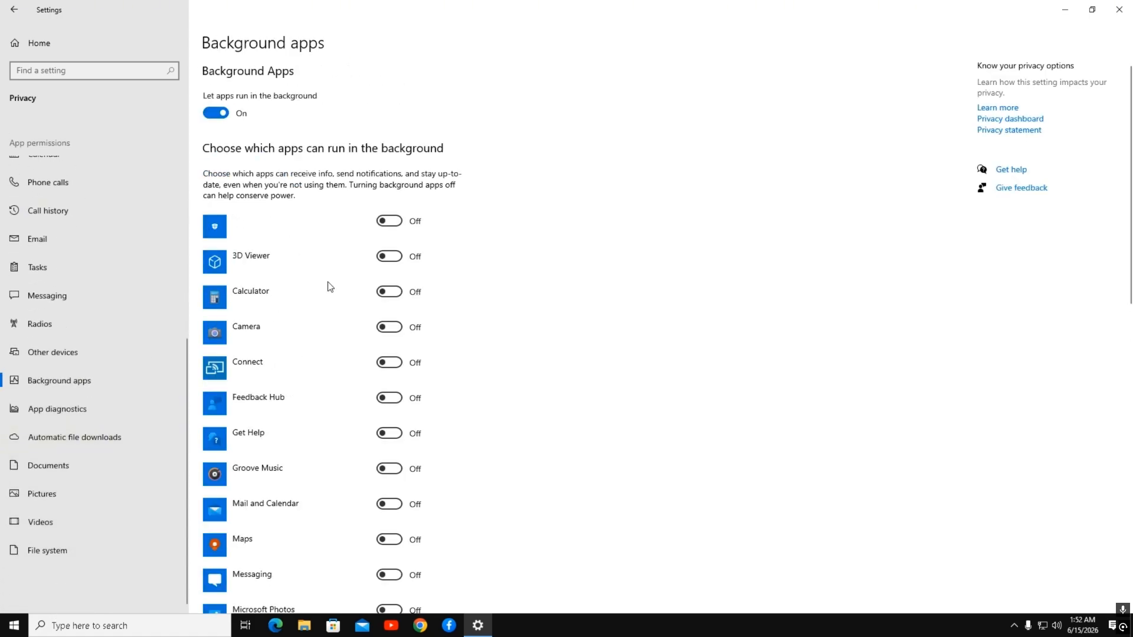
pyautogui.scroll(-10, 330, 287)
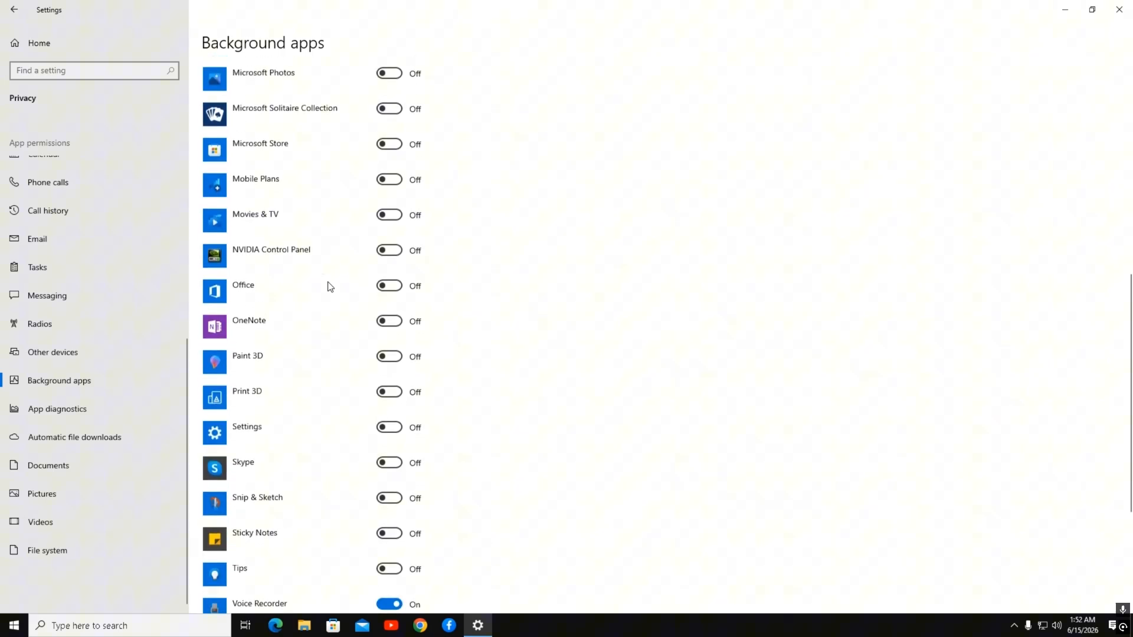
pyautogui.scroll(-3, 330, 287)
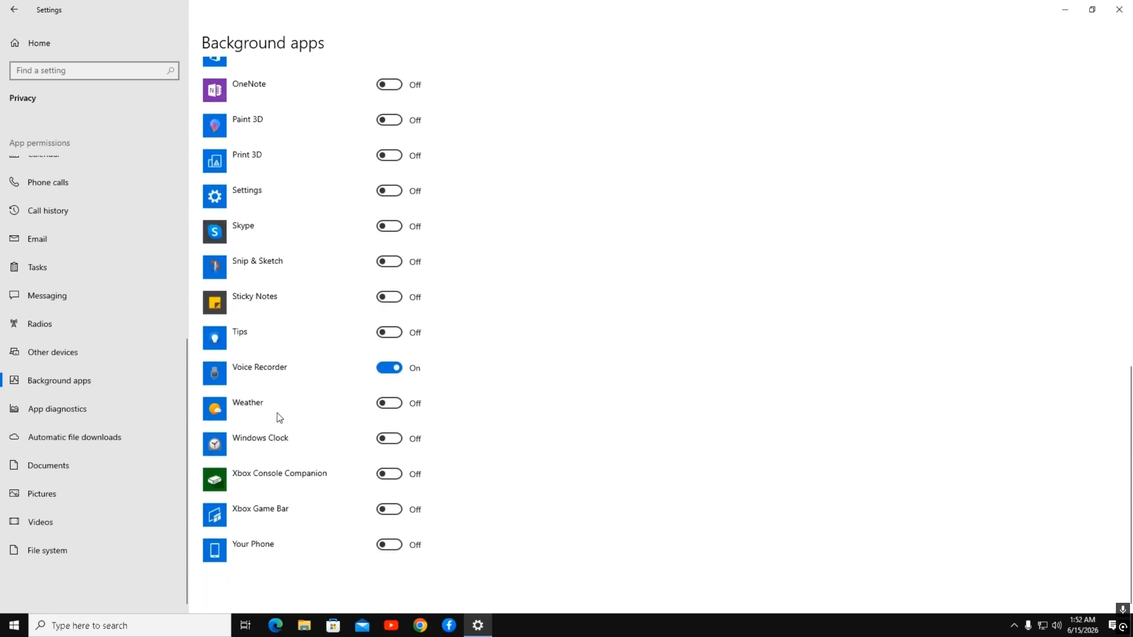
pyautogui.scroll(15, 279, 418)
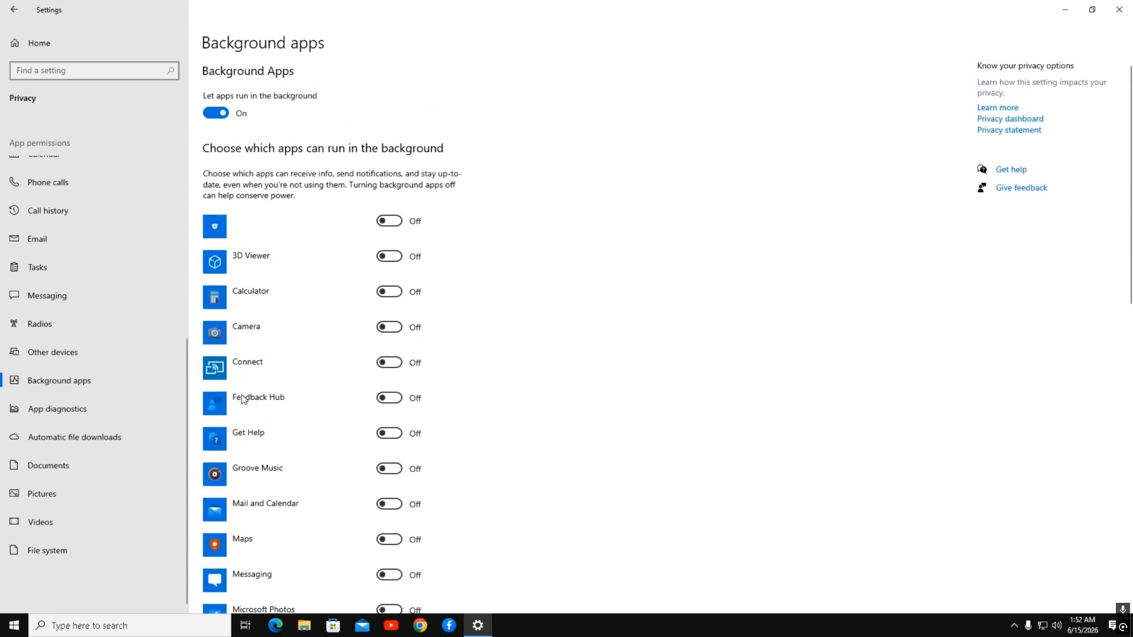
pyautogui.scroll(-10, 278, 341)
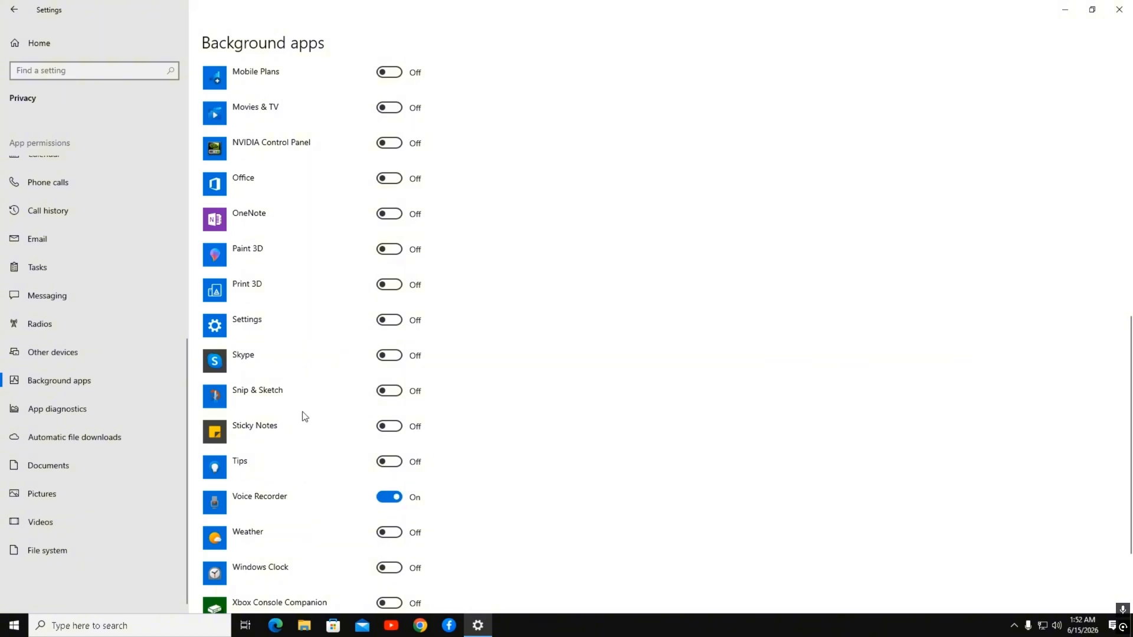
pyautogui.scroll(10, 302, 412)
pyautogui.scroll(-10, 247, 463)
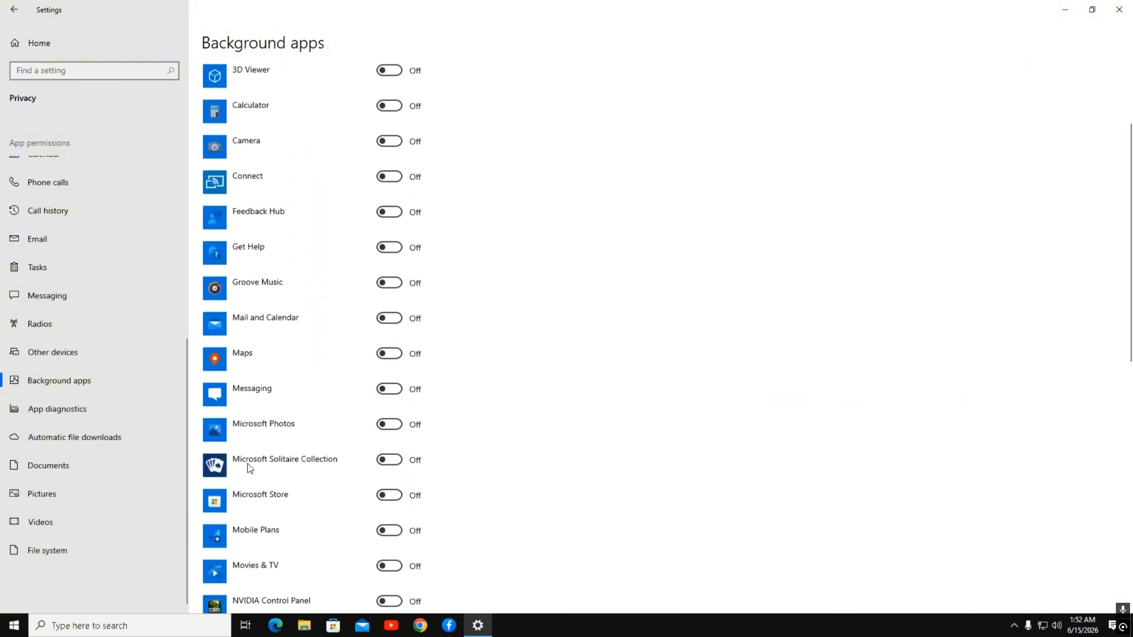
pyautogui.click(76, 410)
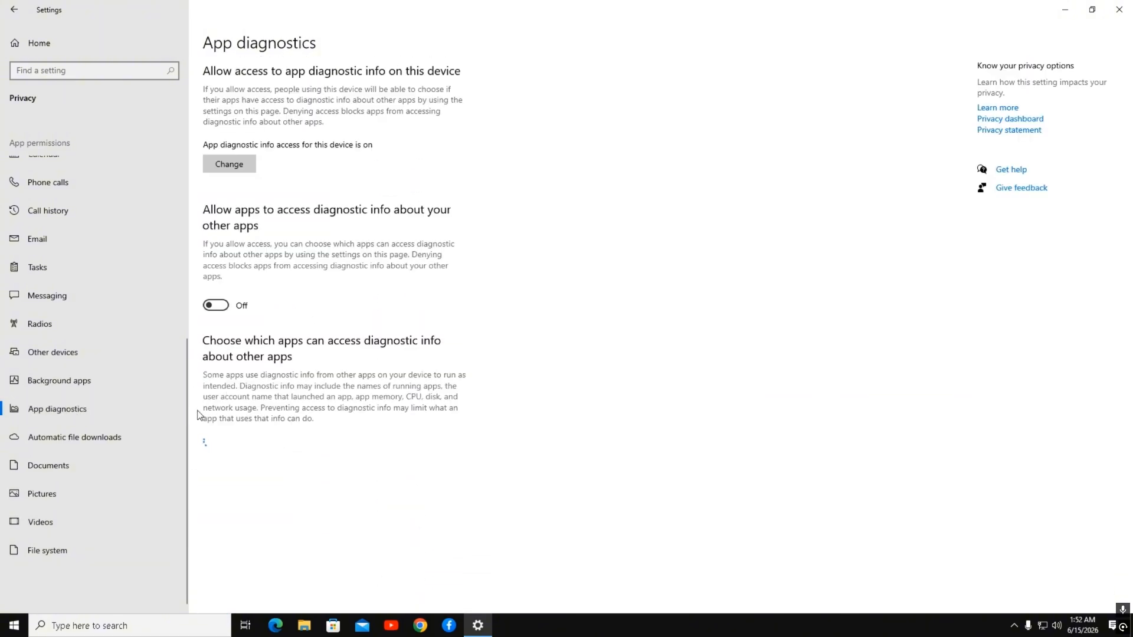
pyautogui.click(110, 437)
# Step: Turn off app access to the documents library and the pictures library
pyautogui.click(83, 464)
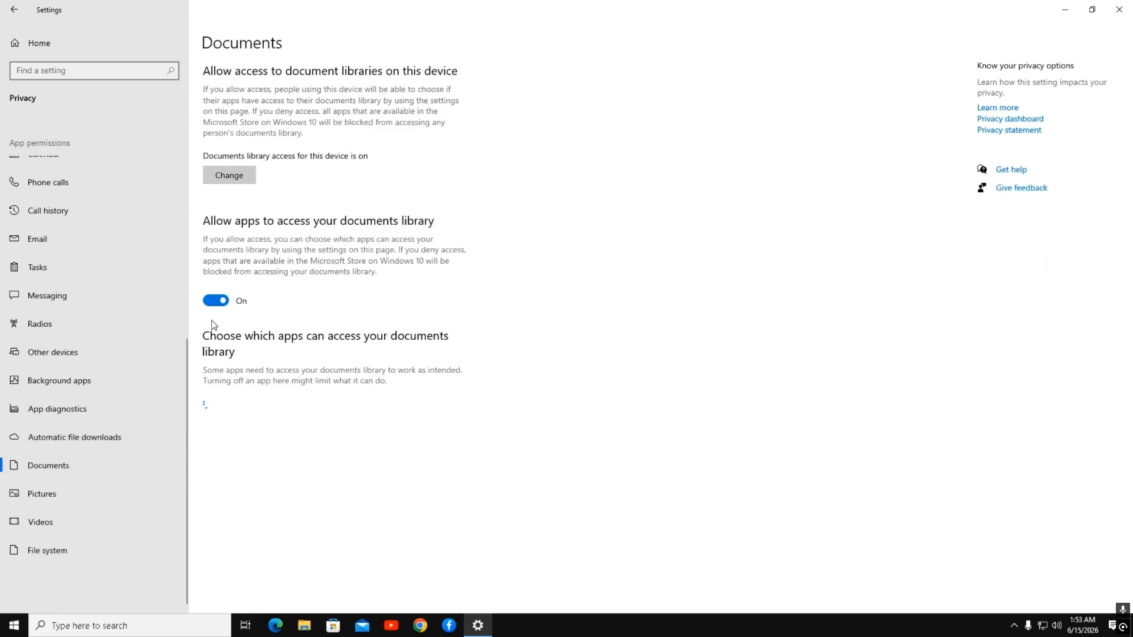
pyautogui.click(216, 301)
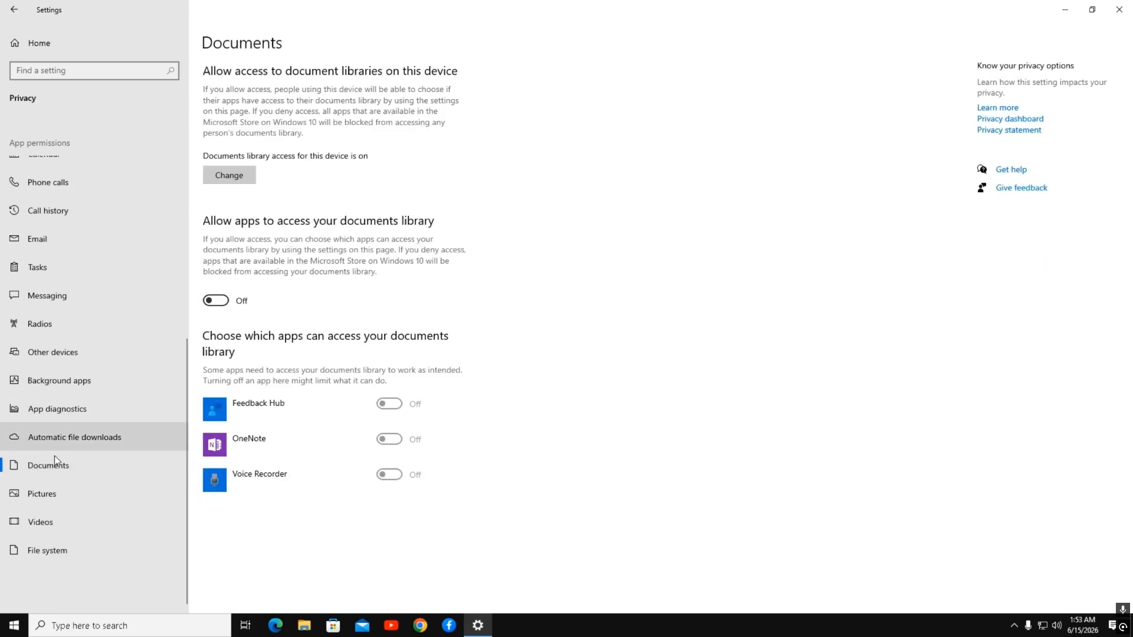
pyautogui.click(60, 498)
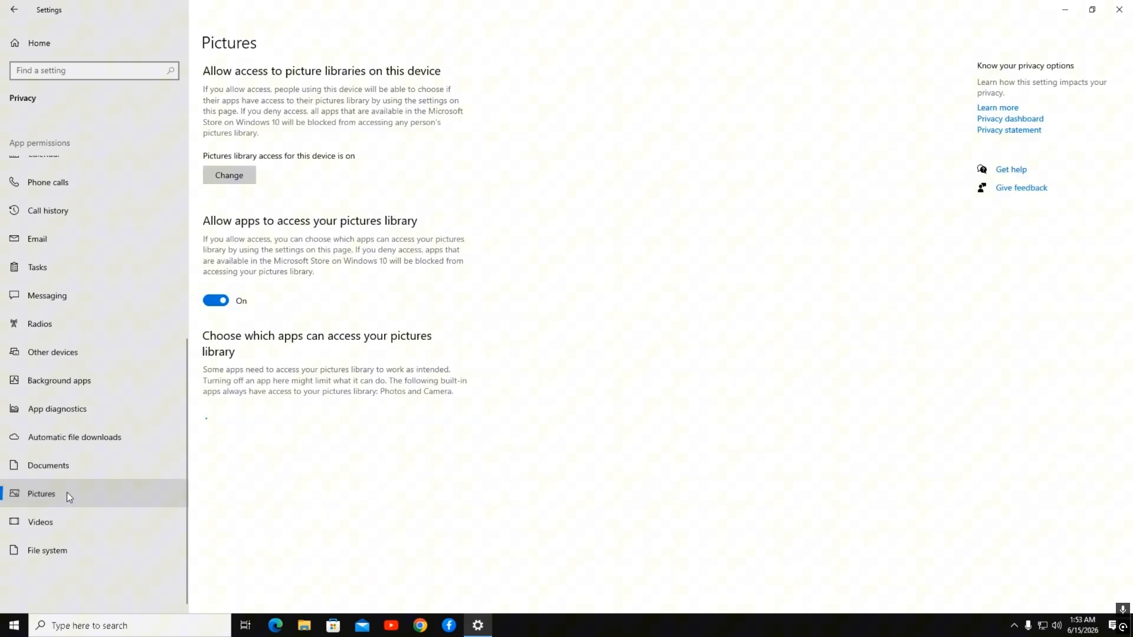
pyautogui.click(228, 302)
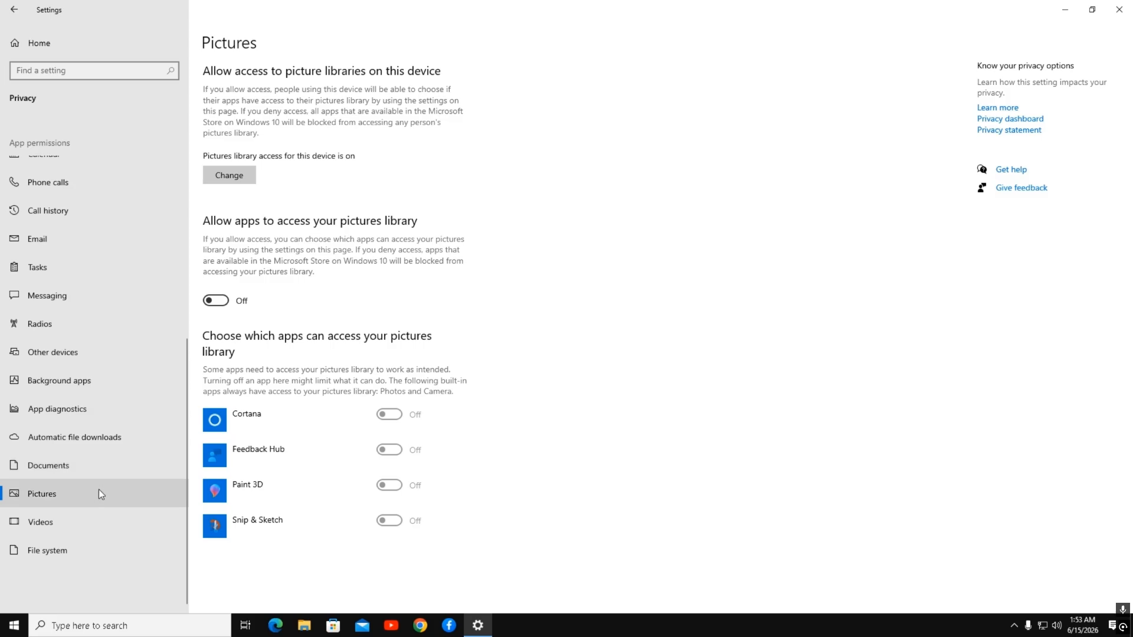
# Step: Review the Videos and File system permissions, and close Windows Settings
pyautogui.click(71, 520)
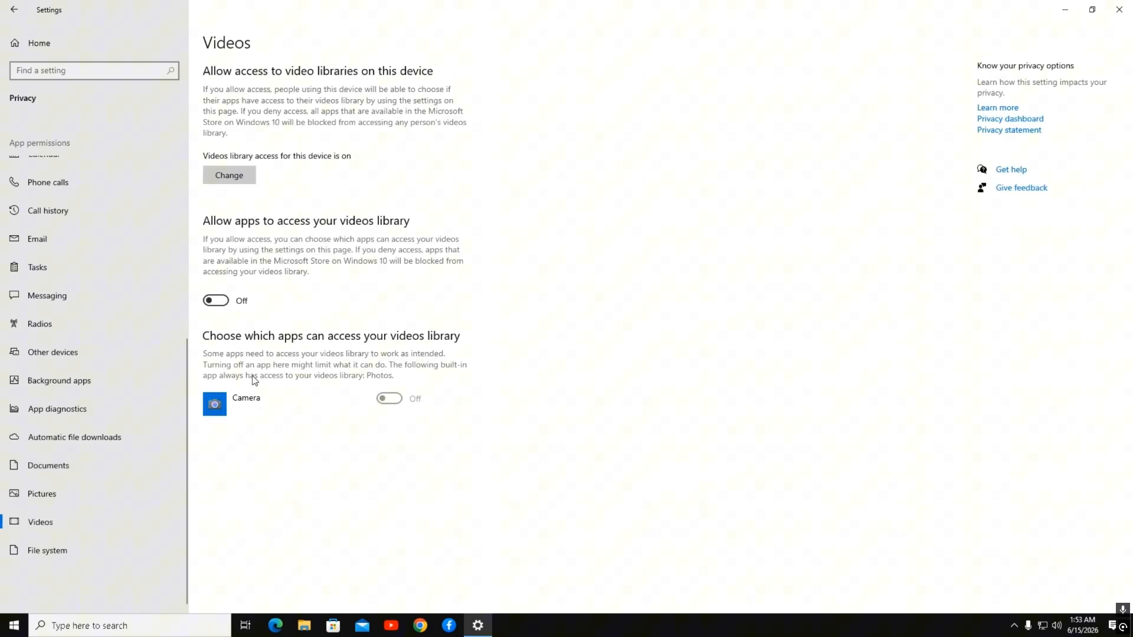
pyautogui.click(76, 552)
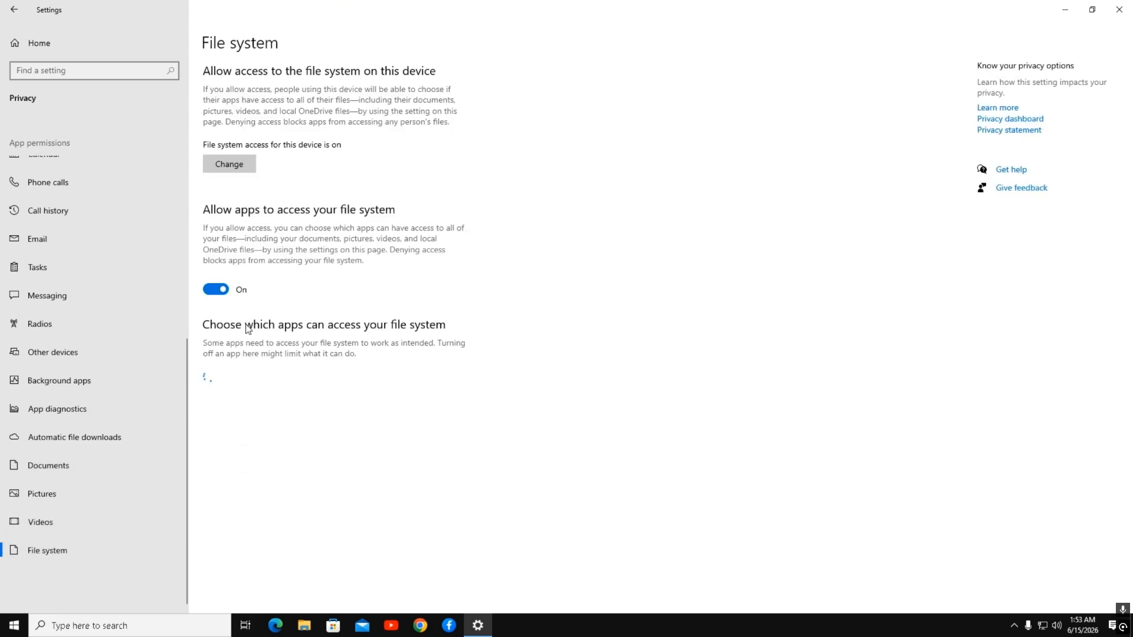
pyautogui.click(1118, 9)
pyautogui.rightClick(742, 98)
pyautogui.click(761, 134)
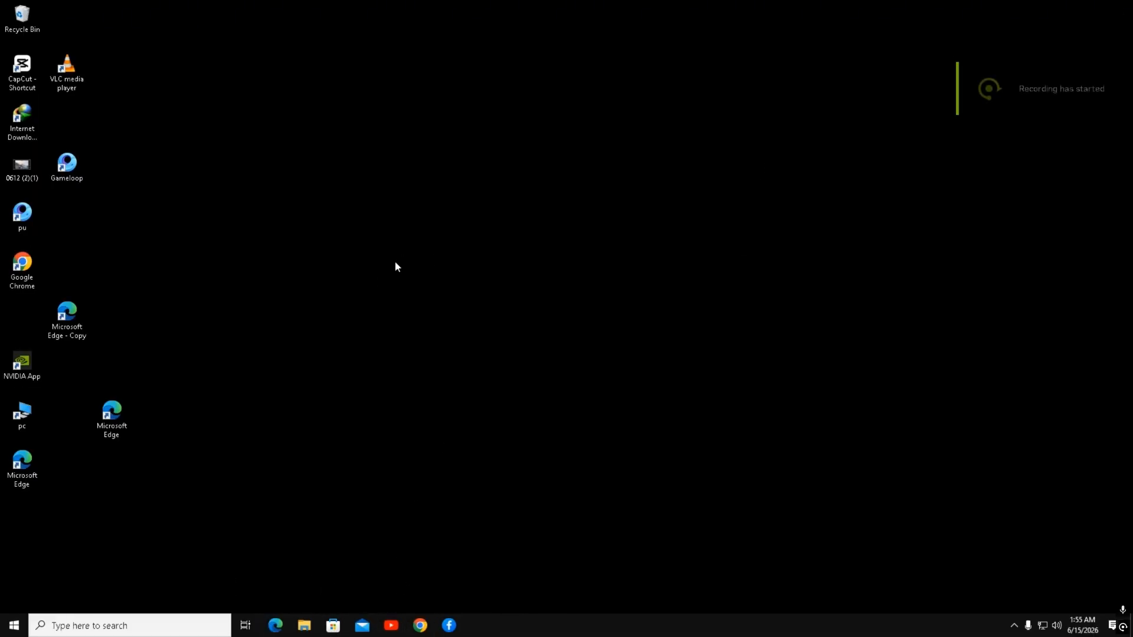
pyautogui.rightClick(395, 266)
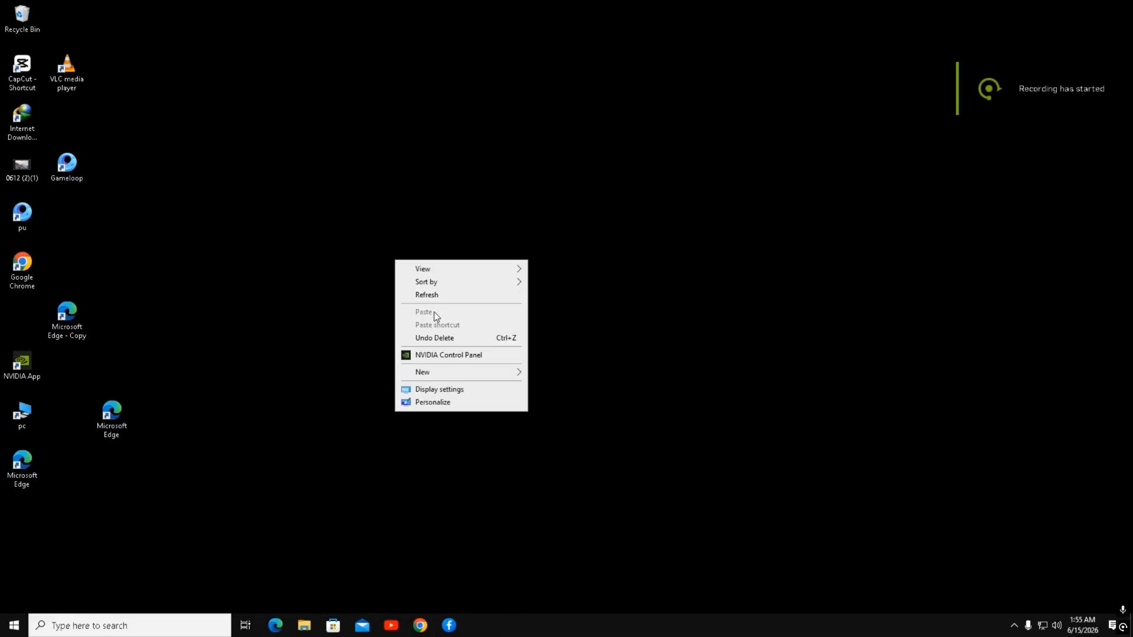
# Step: Launch Registry Editor by running the regedit command
pyautogui.press('super+r')
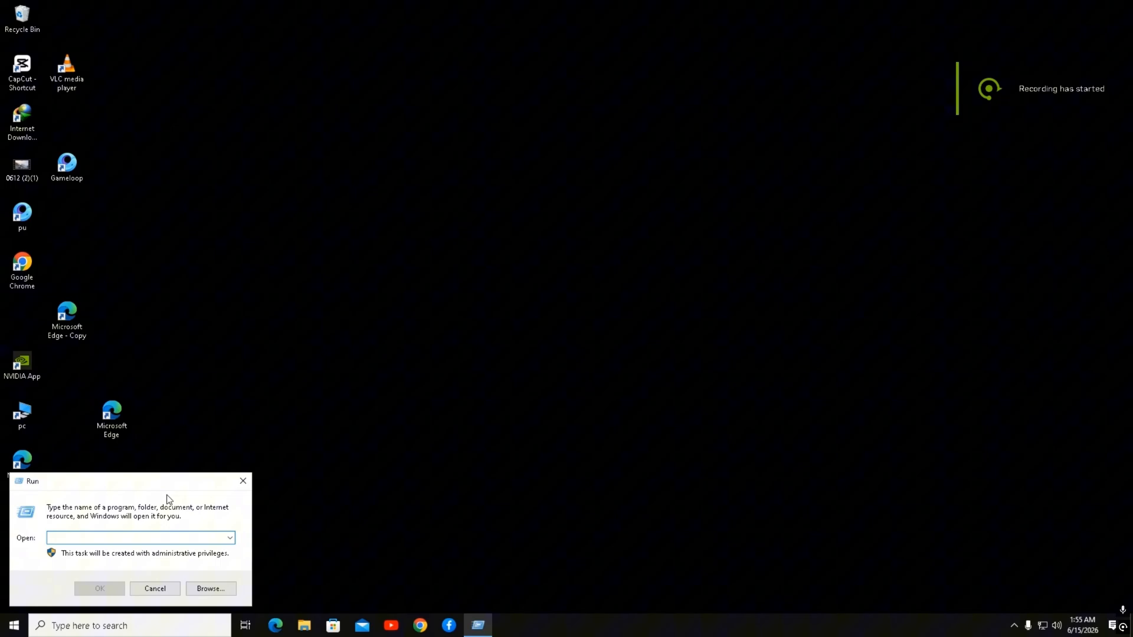
pyautogui.write('regedit')
pyautogui.press('Return')
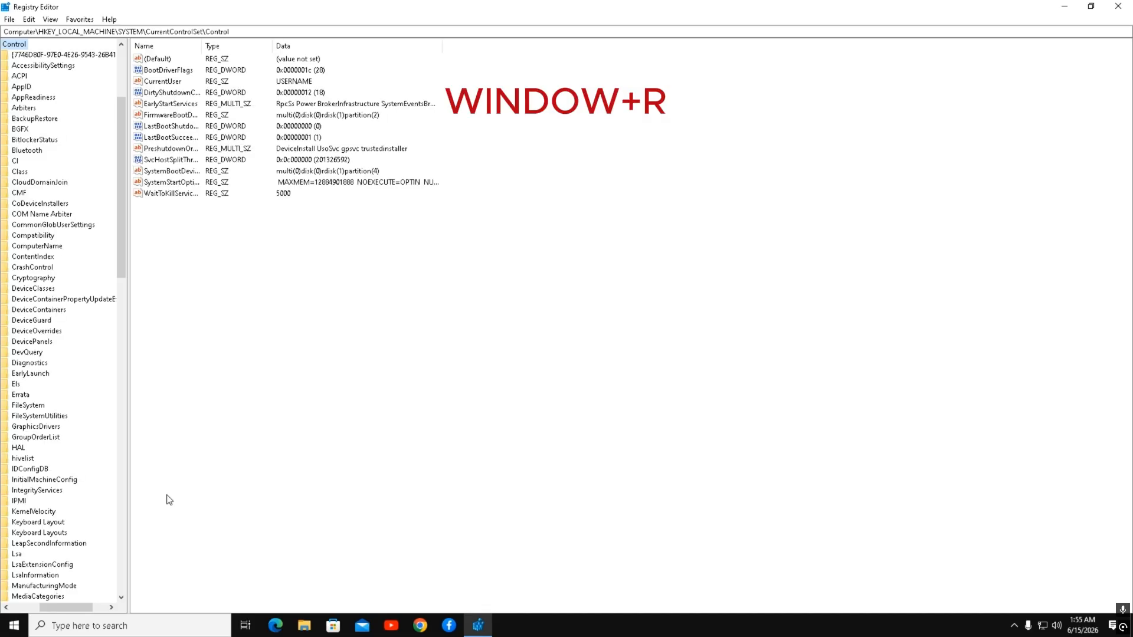
# Step: Collapse the registry tree from the Control key up to HKEY_LOCAL_MACHINE, and expand HKEY_LOCAL_MACHINE to its first-level keys
pyautogui.scroll(-5, 114, 187)
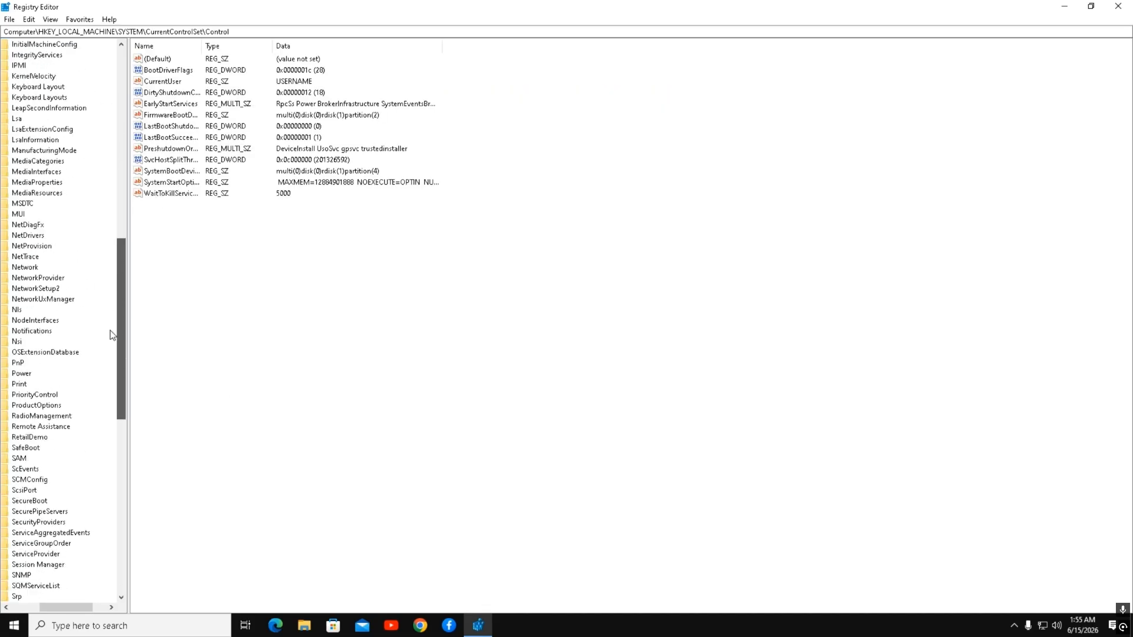
pyautogui.scroll(8, 112, 334)
pyautogui.click(36, 608)
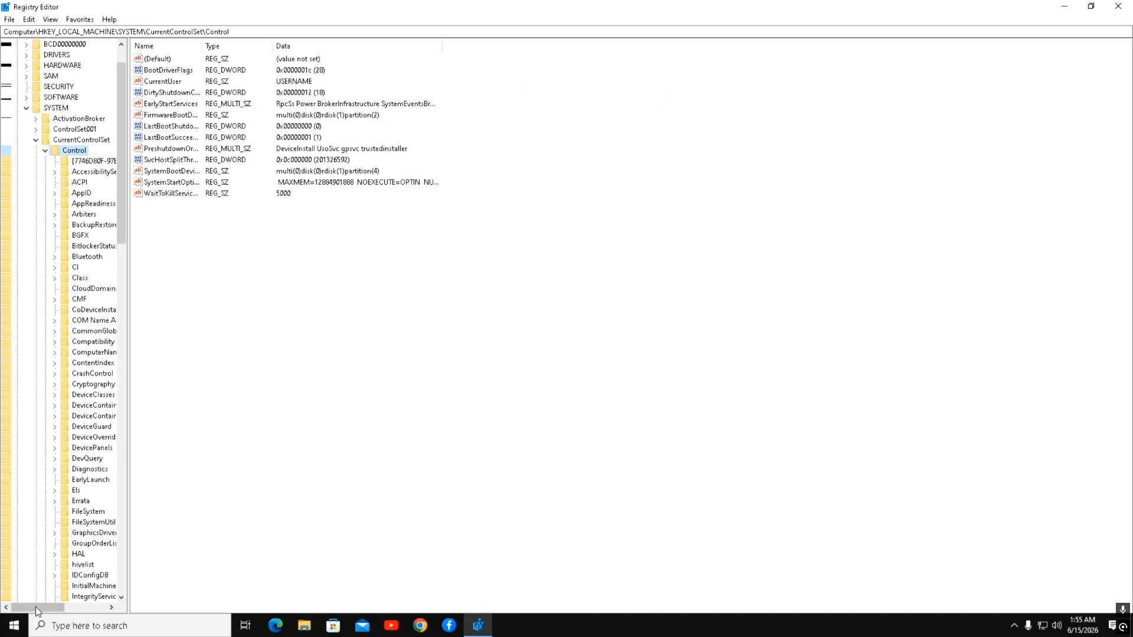
pyautogui.click(46, 151)
pyautogui.click(26, 151)
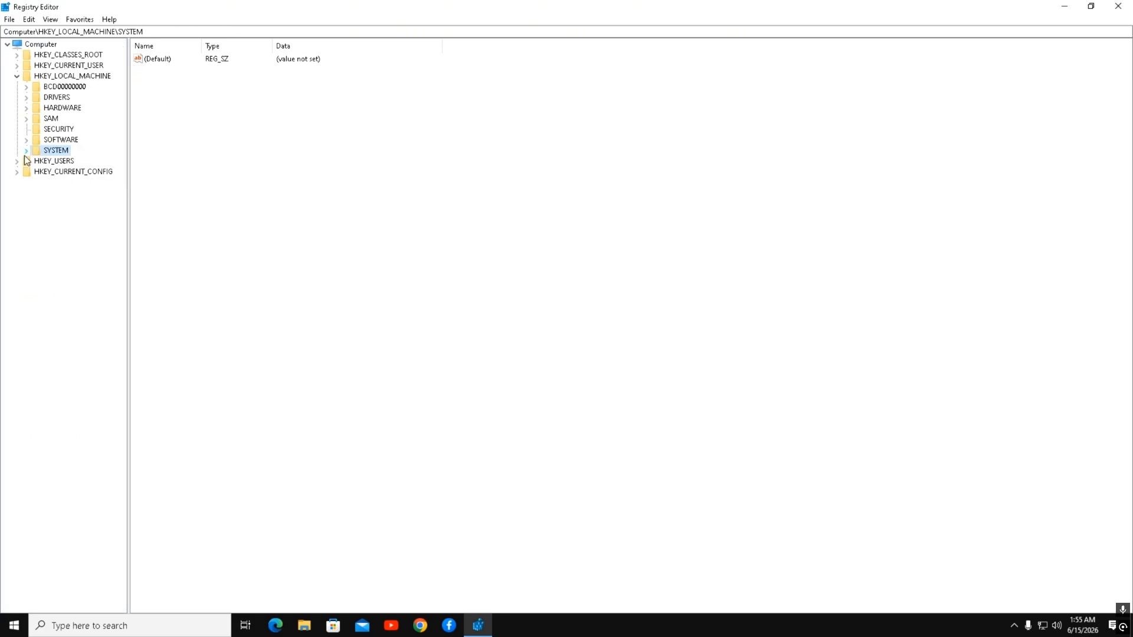
pyautogui.click(26, 151)
pyautogui.click(26, 151)
pyautogui.click(17, 76)
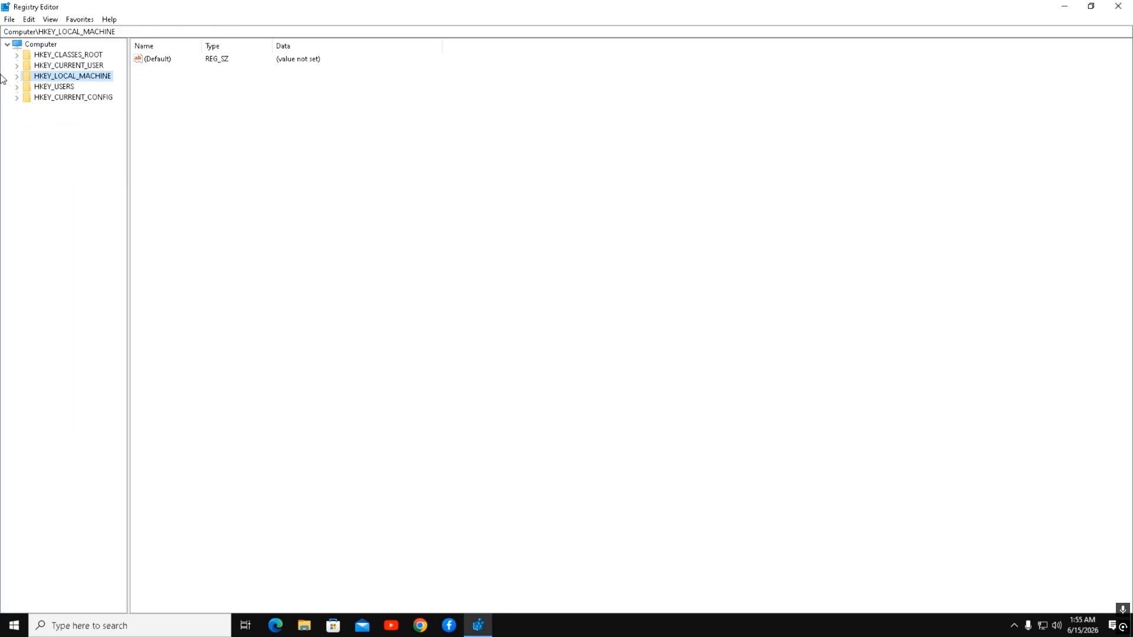
pyautogui.click(16, 78)
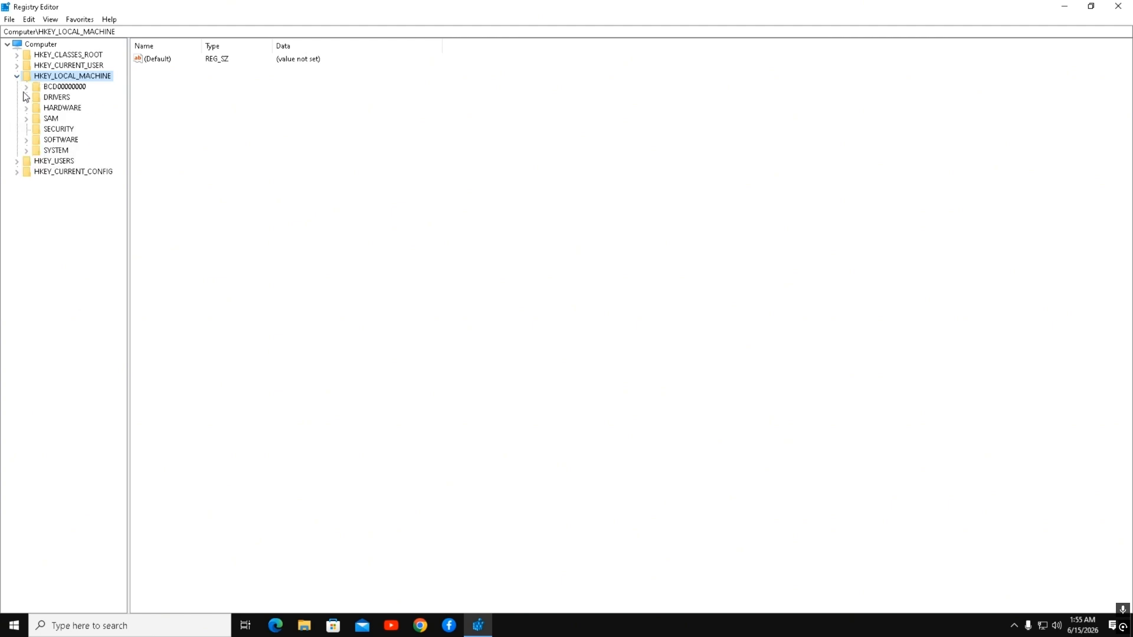
# Step: Go to HKEY_LOCAL_MACHINE\SYSTEM\CurrentControlSet\Control, open the SvcHostSplitThresholdInKB value for editing, and accept its existing data
pyautogui.click(27, 151)
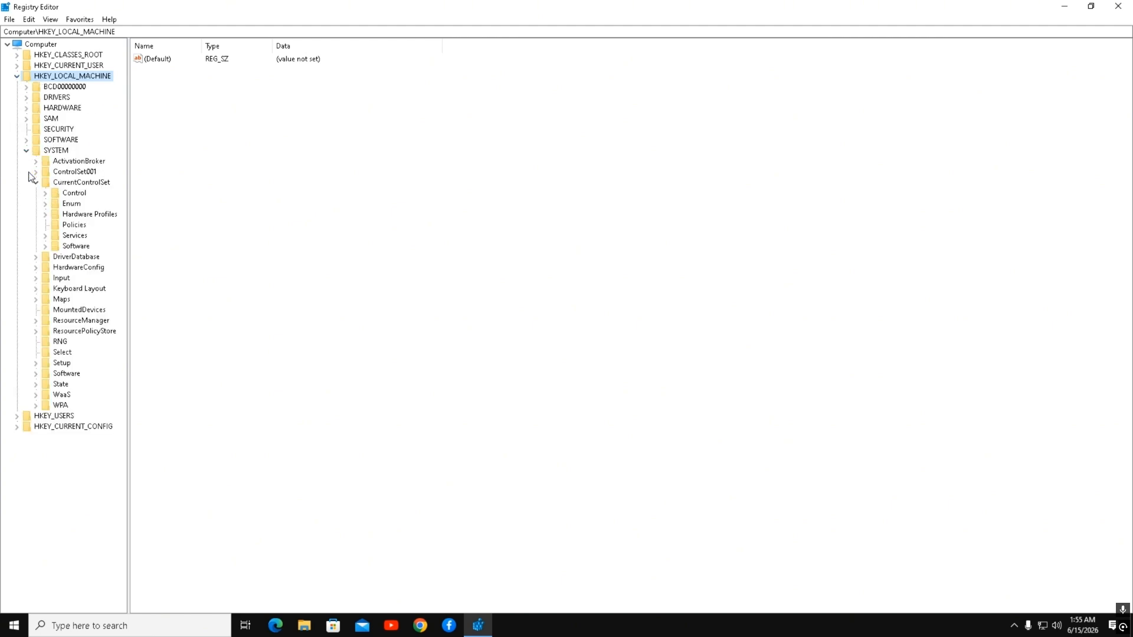
pyautogui.click(36, 183)
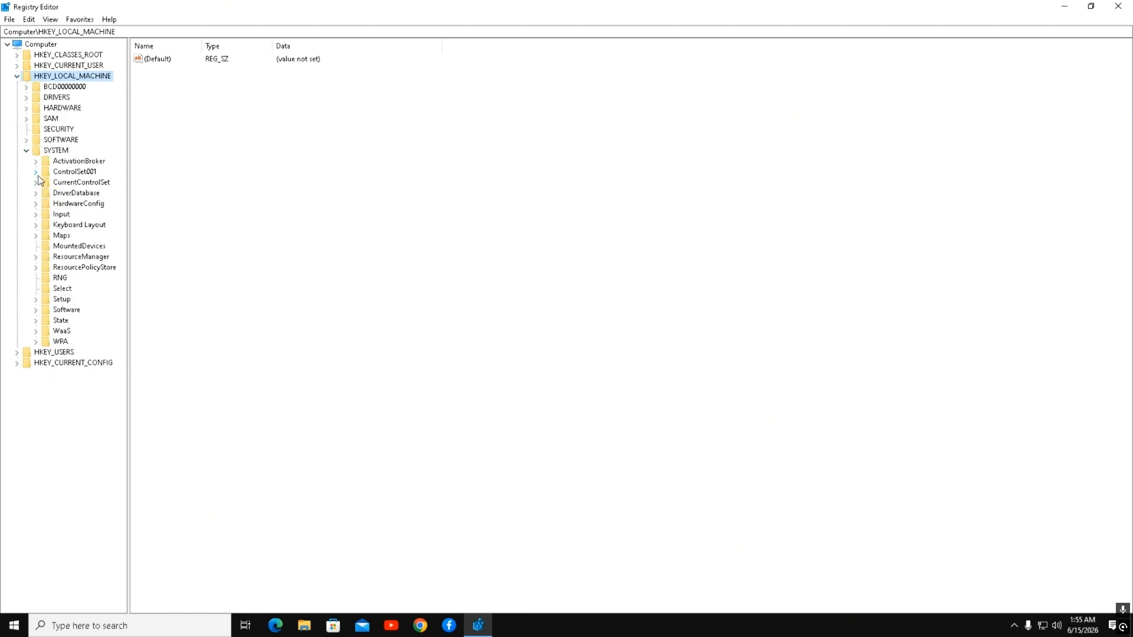
pyautogui.click(36, 183)
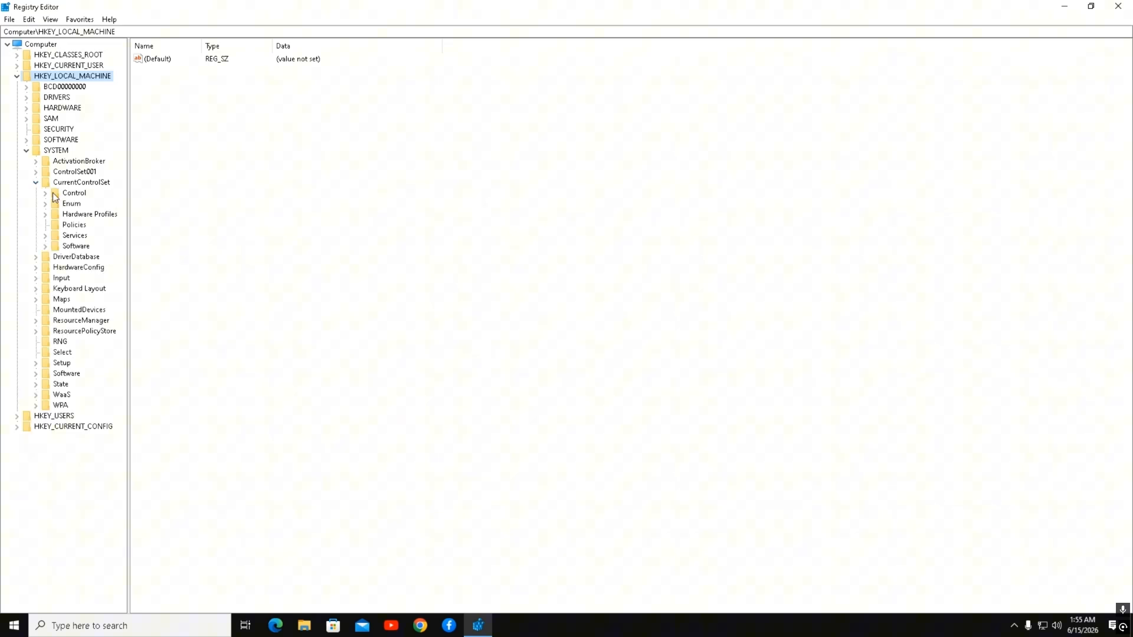
pyautogui.click(54, 196)
pyautogui.doubleClick(163, 160)
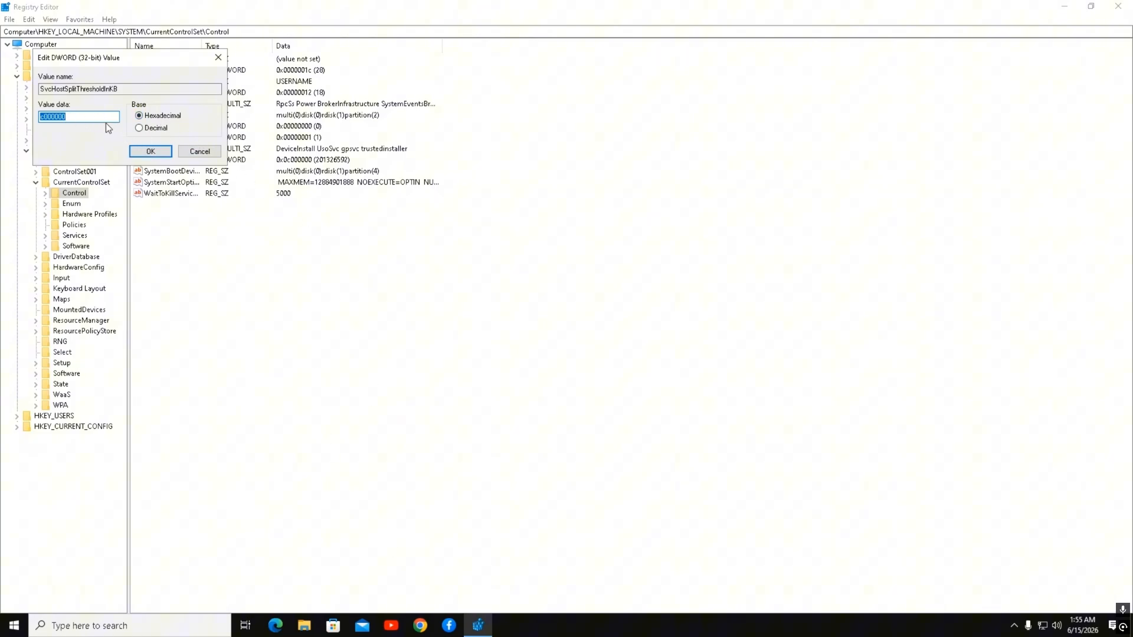
pyautogui.click(151, 151)
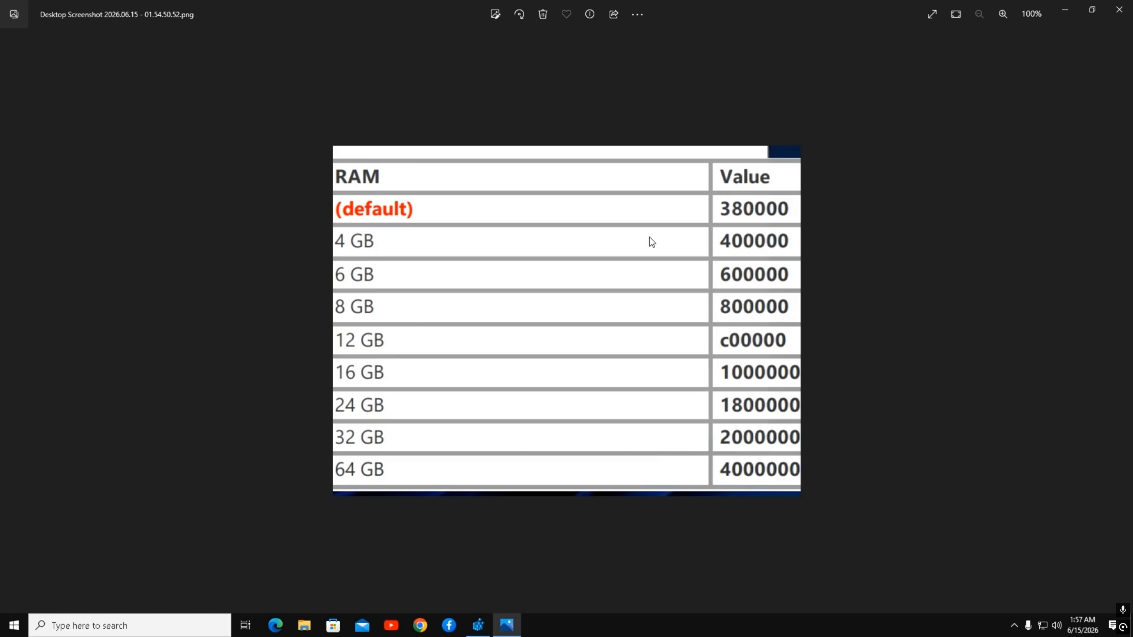
# Step: Close the image of the RAM value table and Registry Editor, and refresh the desktop
pyautogui.click(1119, 9)
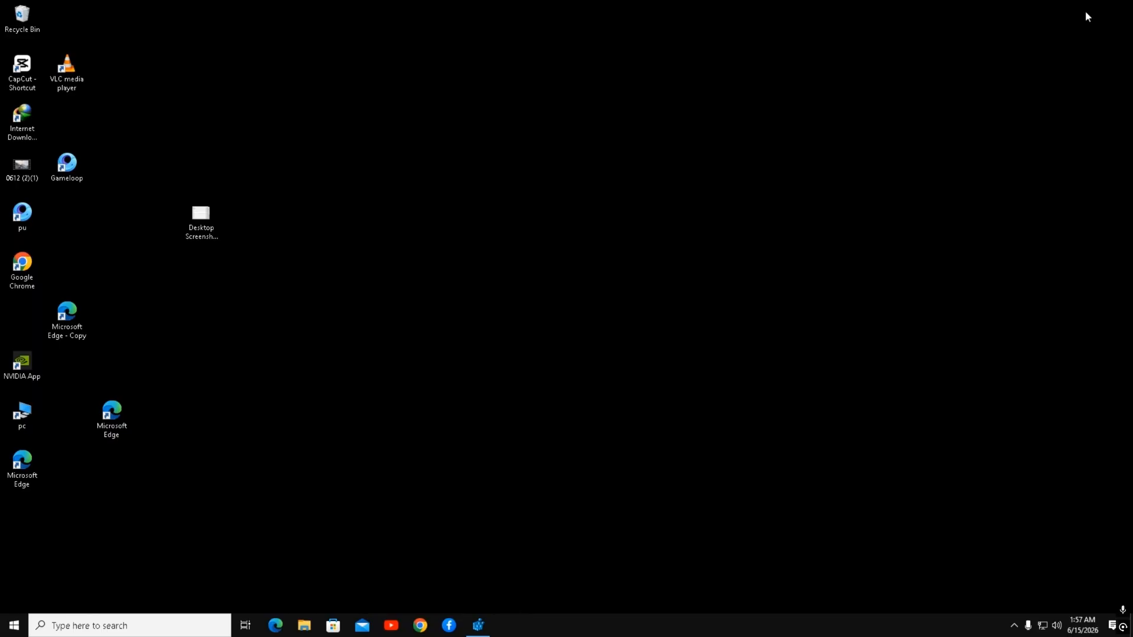
pyautogui.rightClick(748, 69)
pyautogui.click(770, 103)
pyautogui.click(478, 625)
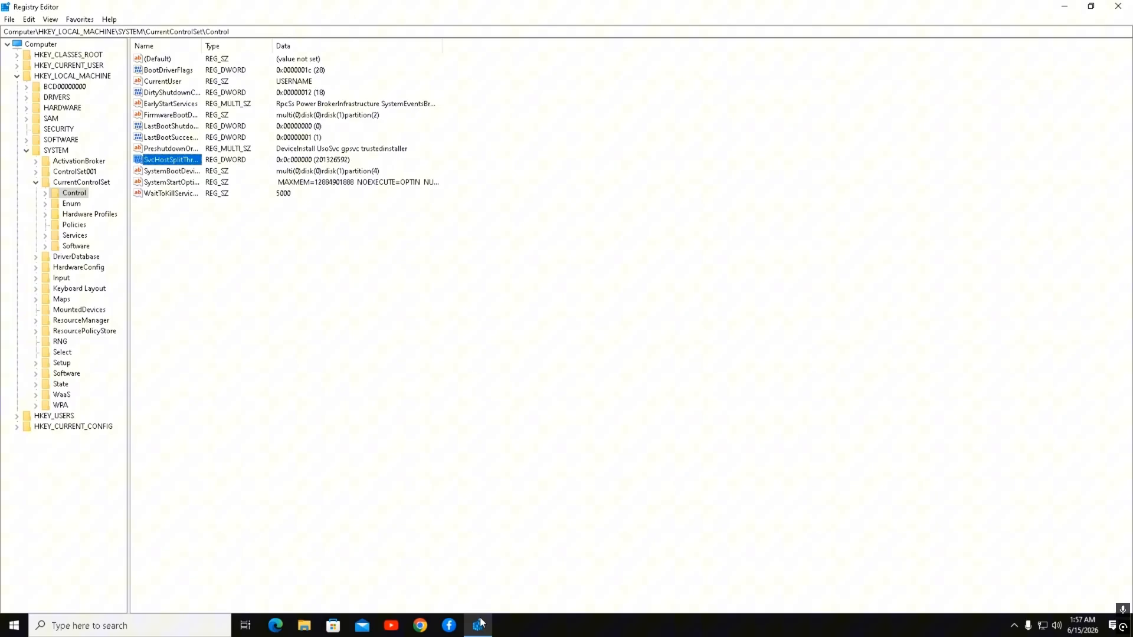
pyautogui.click(1119, 8)
pyautogui.rightClick(655, 51)
pyautogui.click(686, 85)
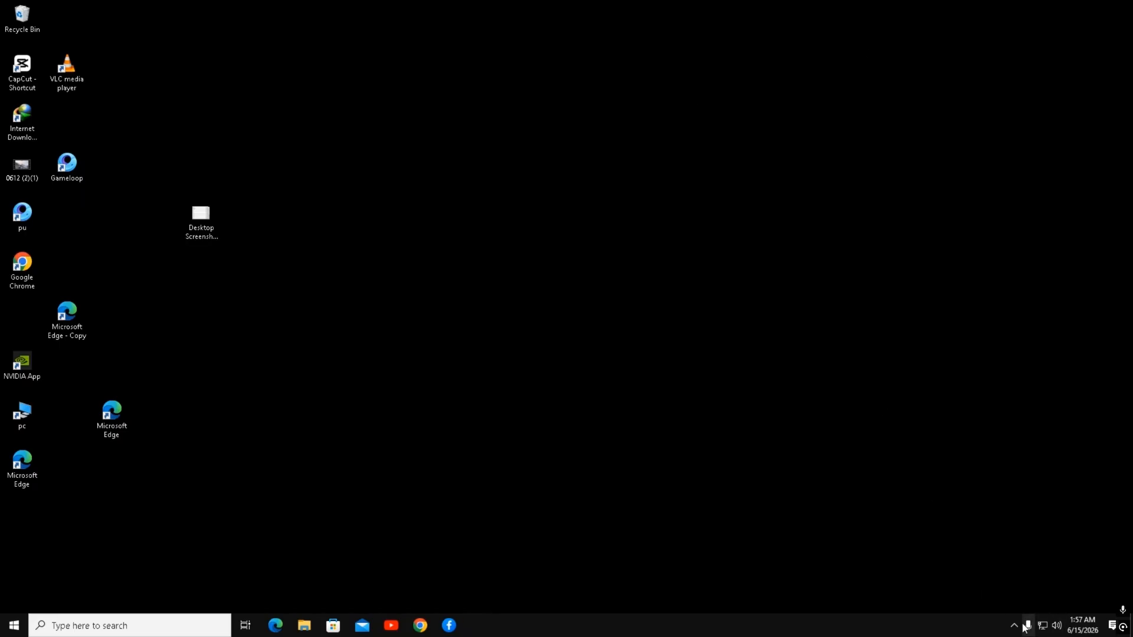
# Step: Search Windows for the Services app and launch it
pyautogui.click(98, 633)
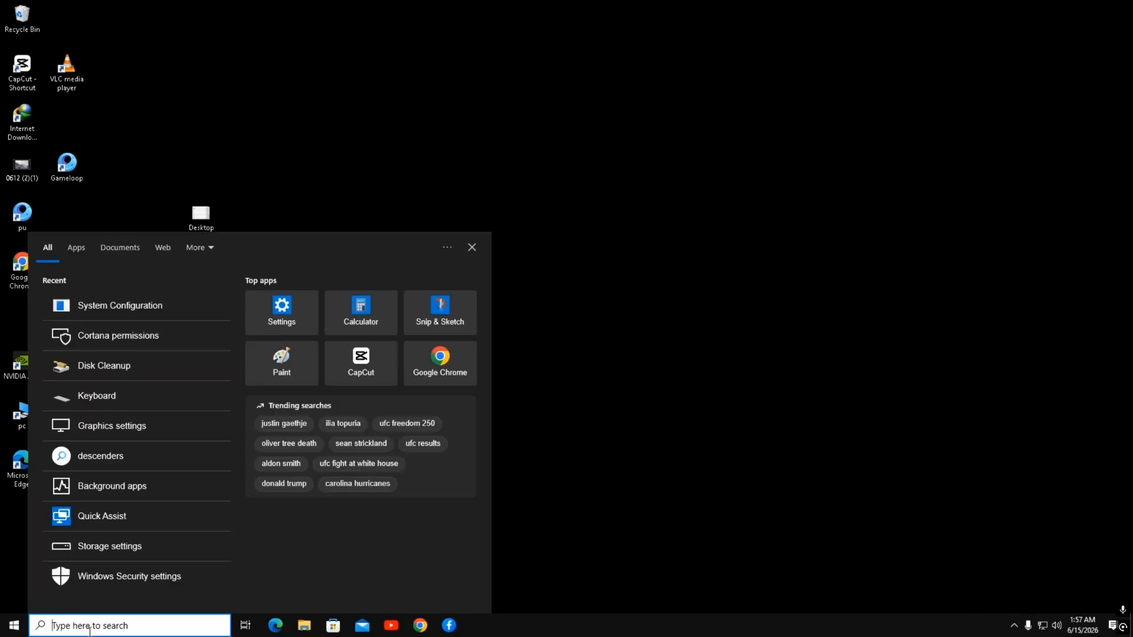
pyautogui.write('servi')
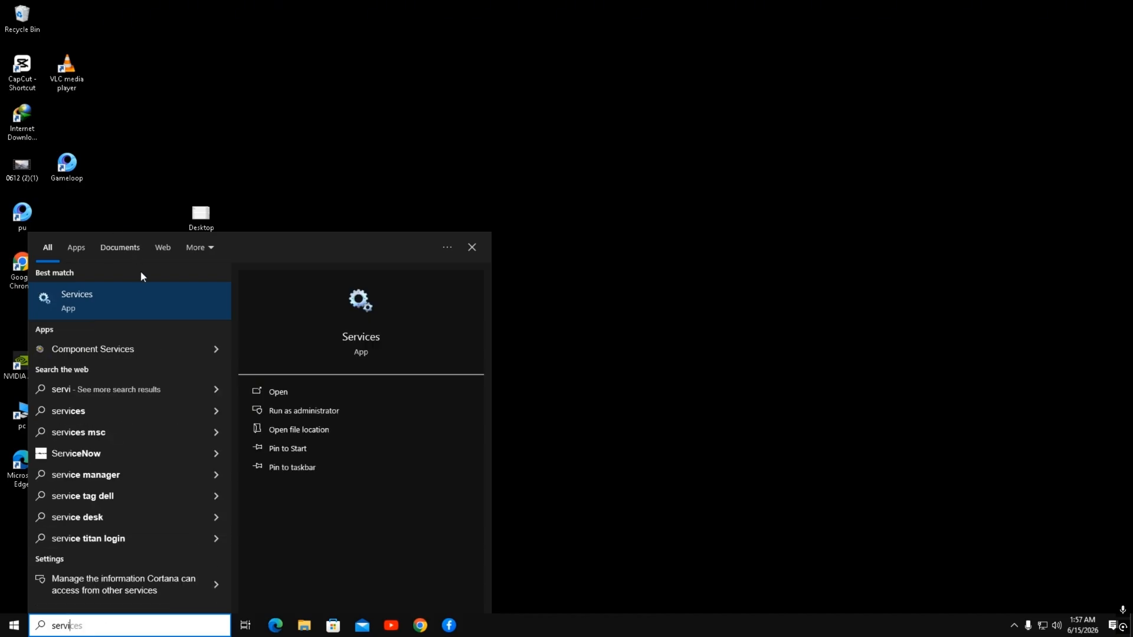
pyautogui.rightClick(151, 312)
pyautogui.click(227, 324)
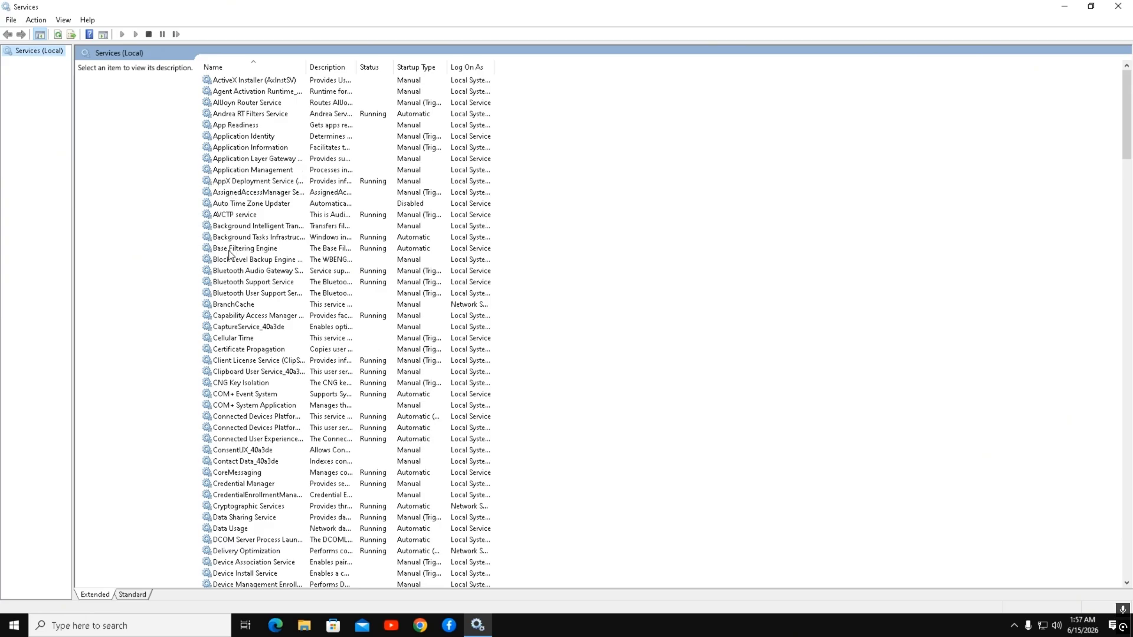
# Step: Find the Xbox services in the list and review the startup type options of Xbox Accessory Management Service
pyautogui.press('s')
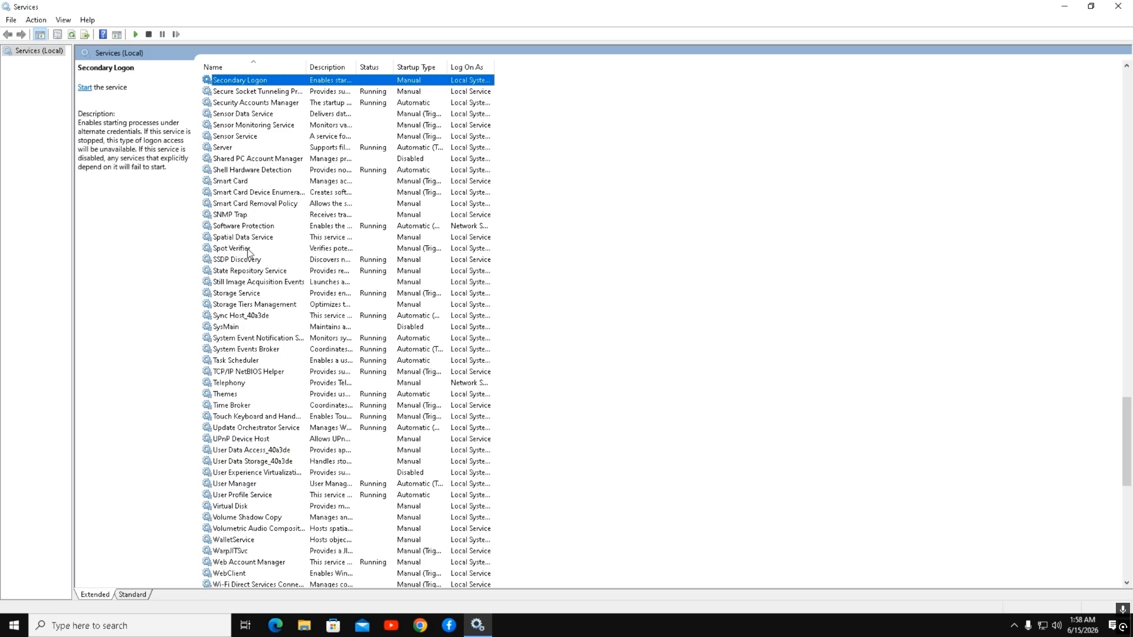
pyautogui.scroll(-15, 245, 363)
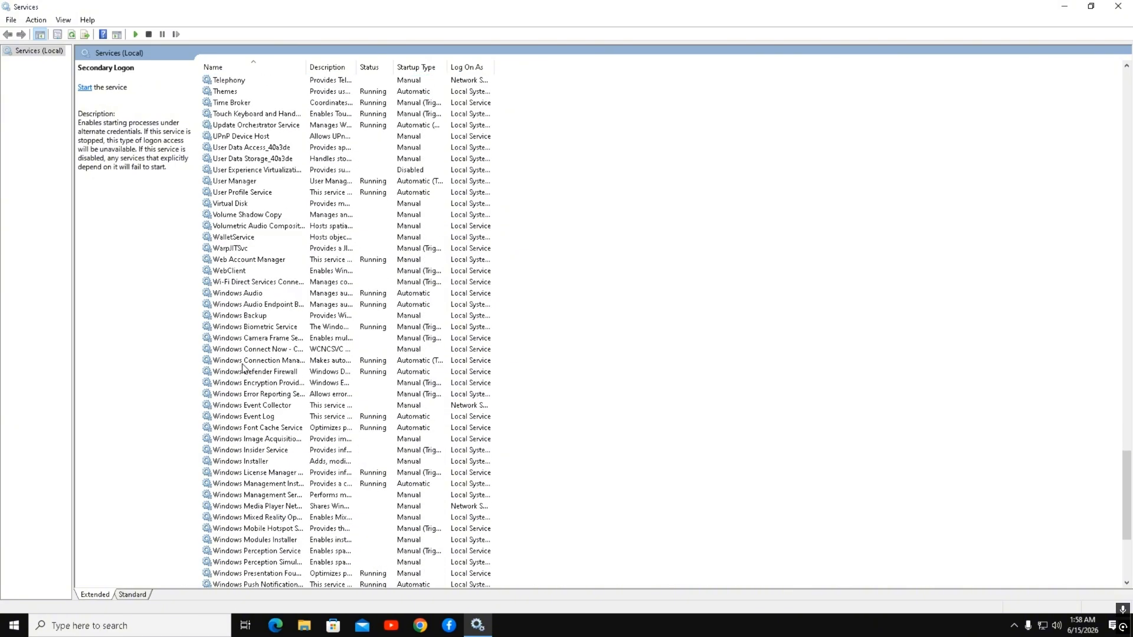
pyautogui.scroll(-1, 245, 364)
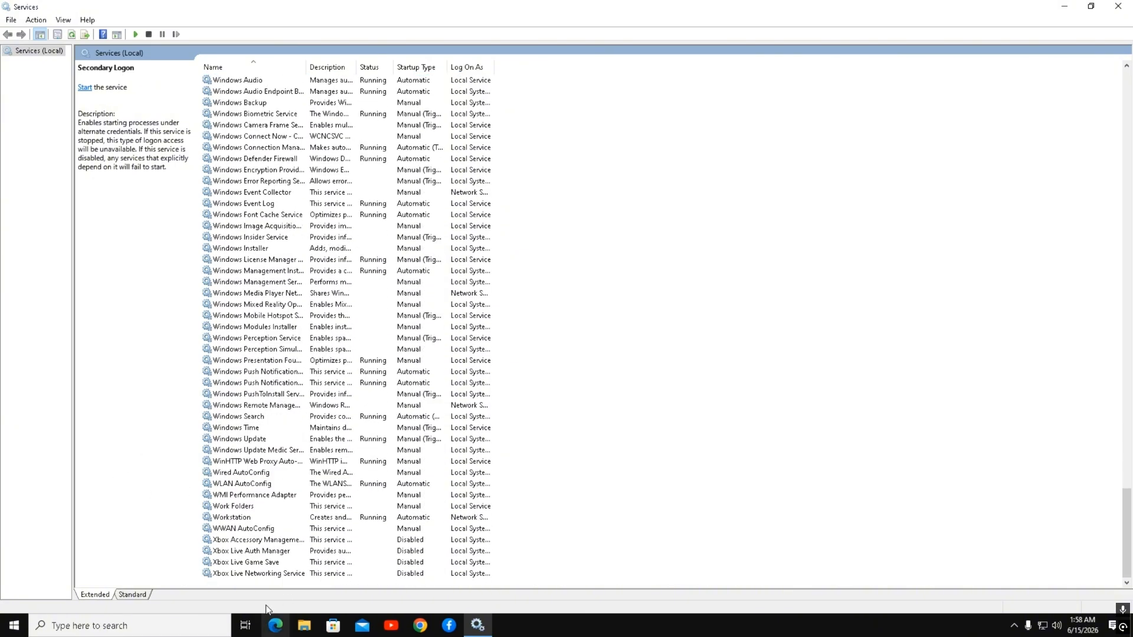
pyautogui.rightClick(276, 542)
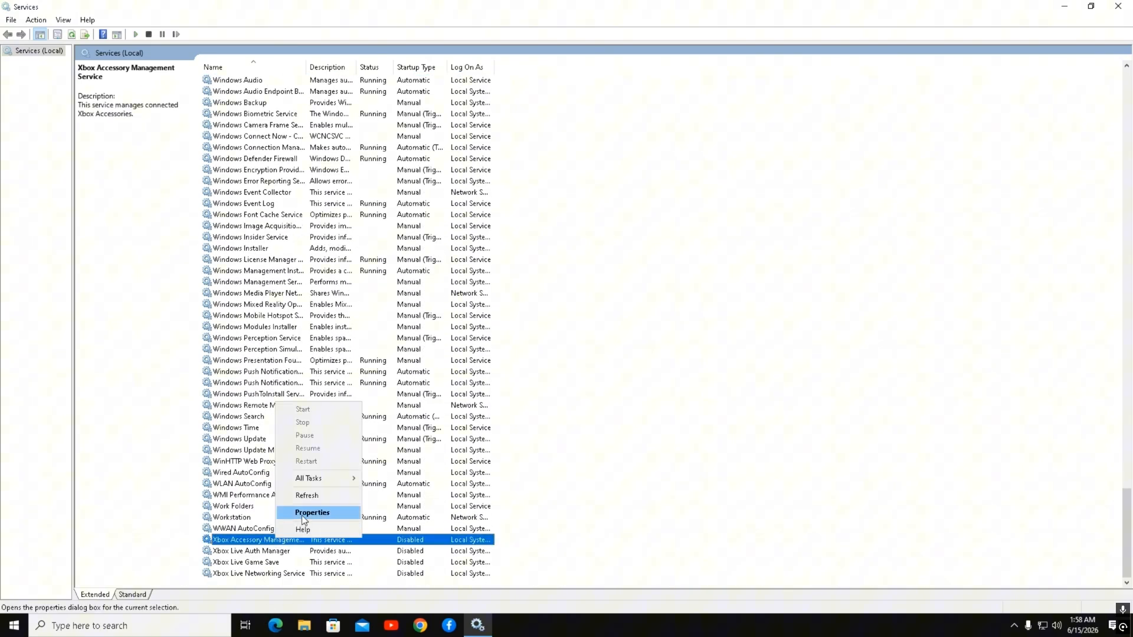
pyautogui.click(302, 515)
pyautogui.click(569, 432)
pyautogui.doubleClick(270, 540)
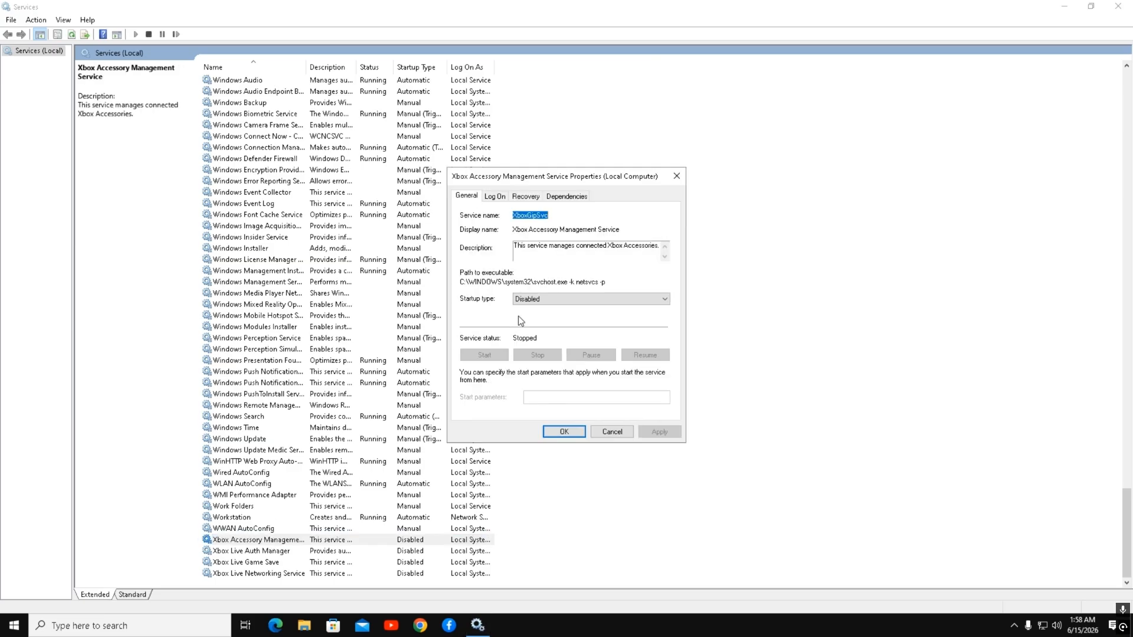
pyautogui.click(559, 301)
pyautogui.click(559, 299)
pyautogui.click(275, 543)
pyautogui.click(271, 548)
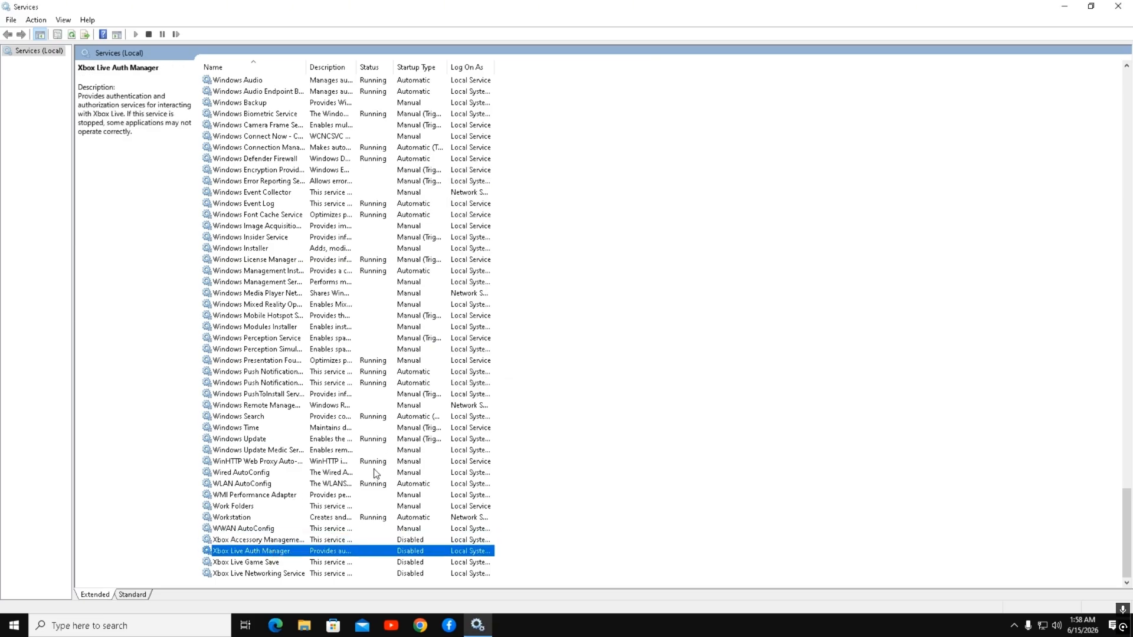
# Step: Check the properties of Xbox Live Auth Manager, and close all property dialogs and the Services console
pyautogui.doubleClick(280, 549)
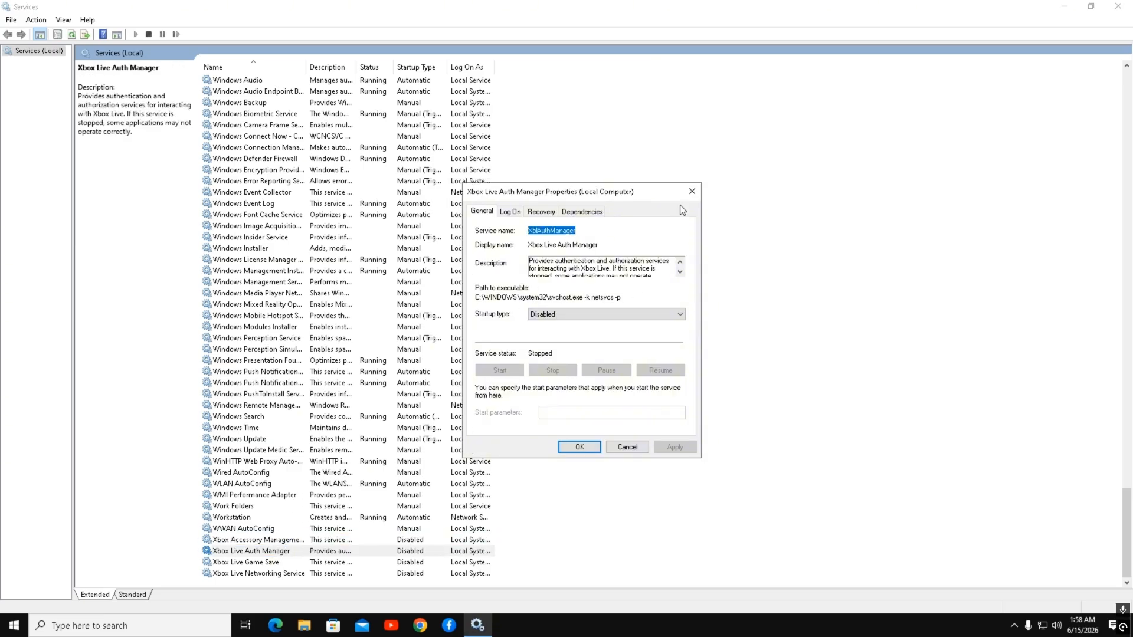
pyautogui.click(689, 192)
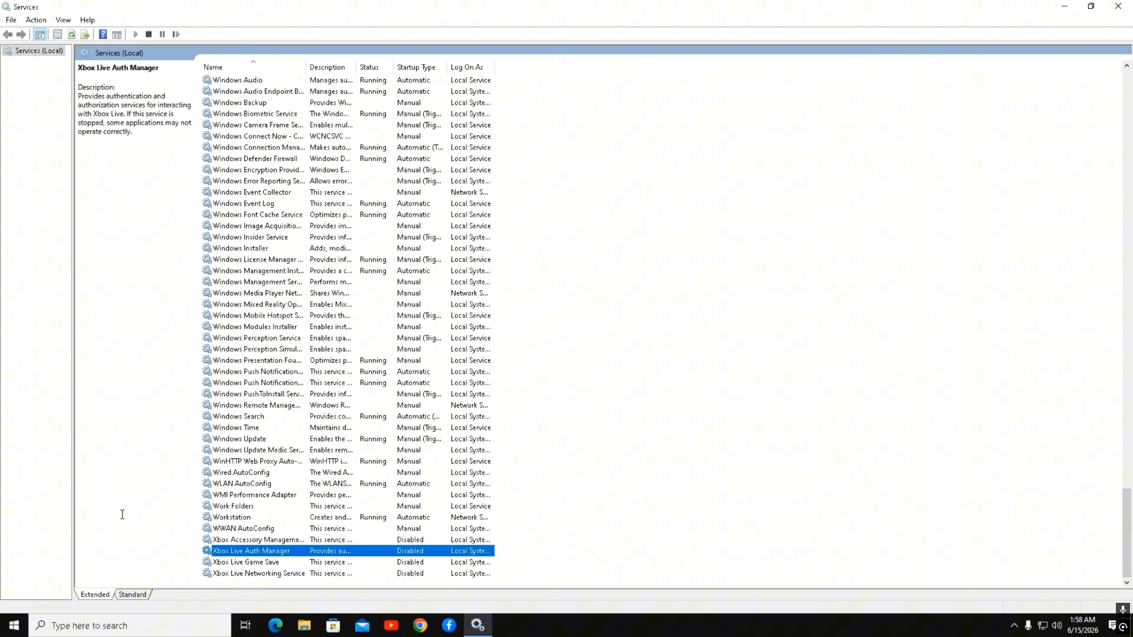
pyautogui.click(1118, 6)
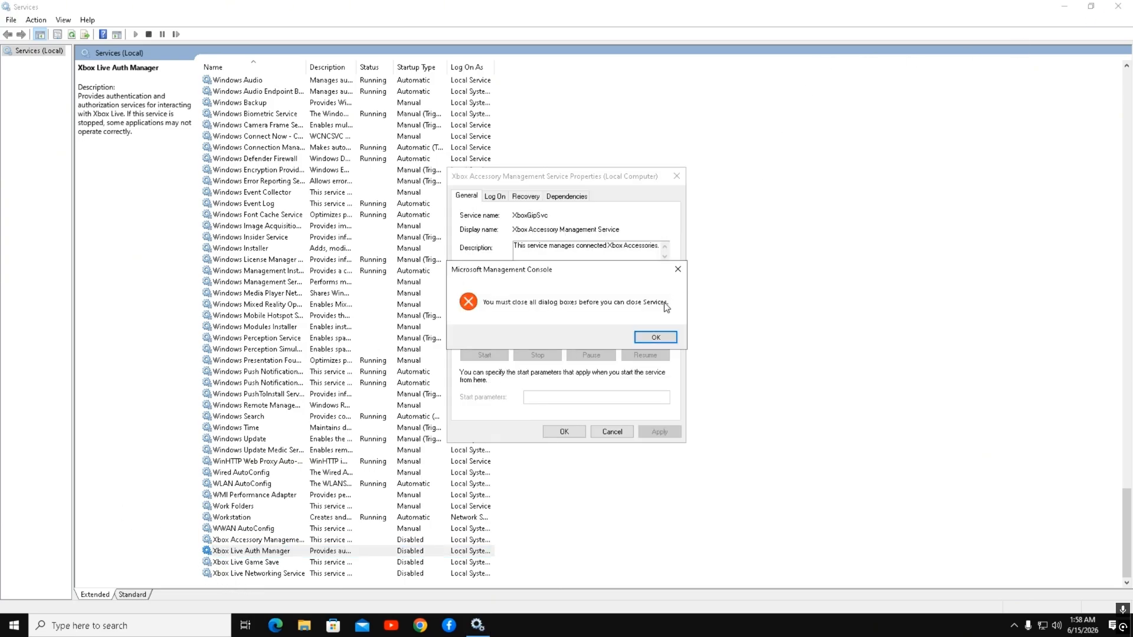
pyautogui.click(677, 269)
pyautogui.click(676, 176)
pyautogui.click(1118, 6)
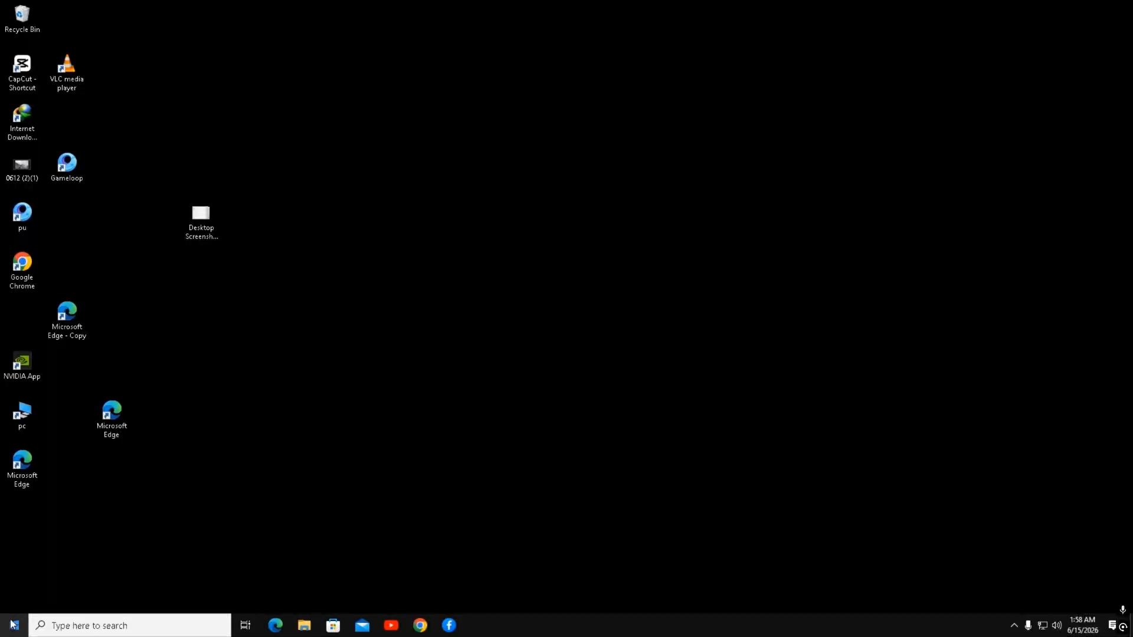
# Step: Open the Gaming page of Windows Settings and toggle Game bar recording on and back off
pyautogui.click(12, 624)
pyautogui.click(13, 574)
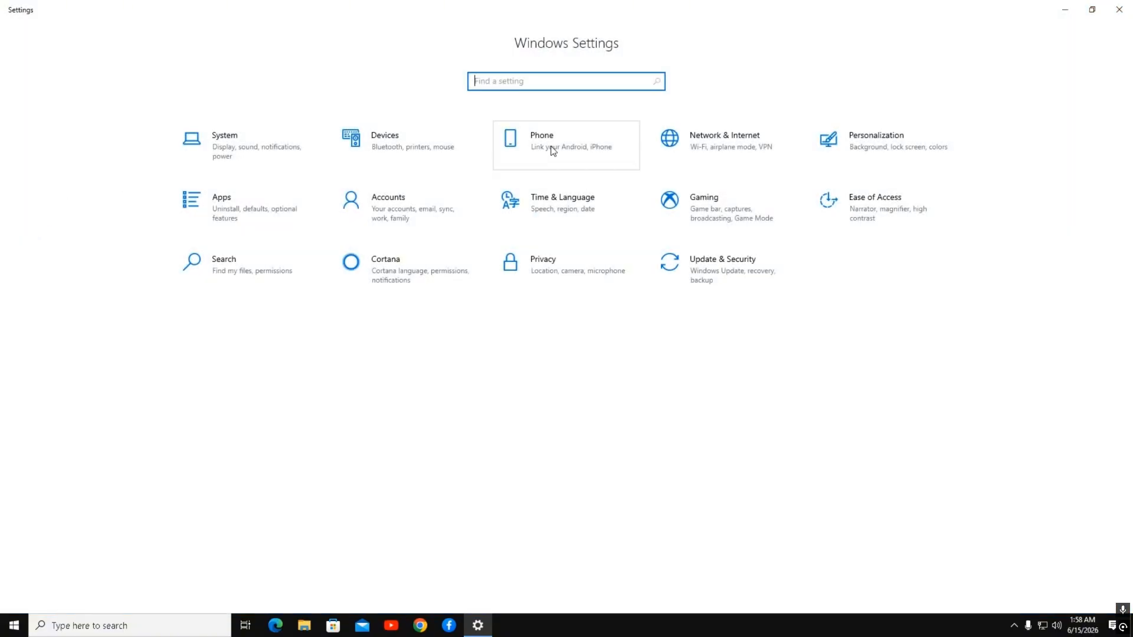
pyautogui.click(702, 213)
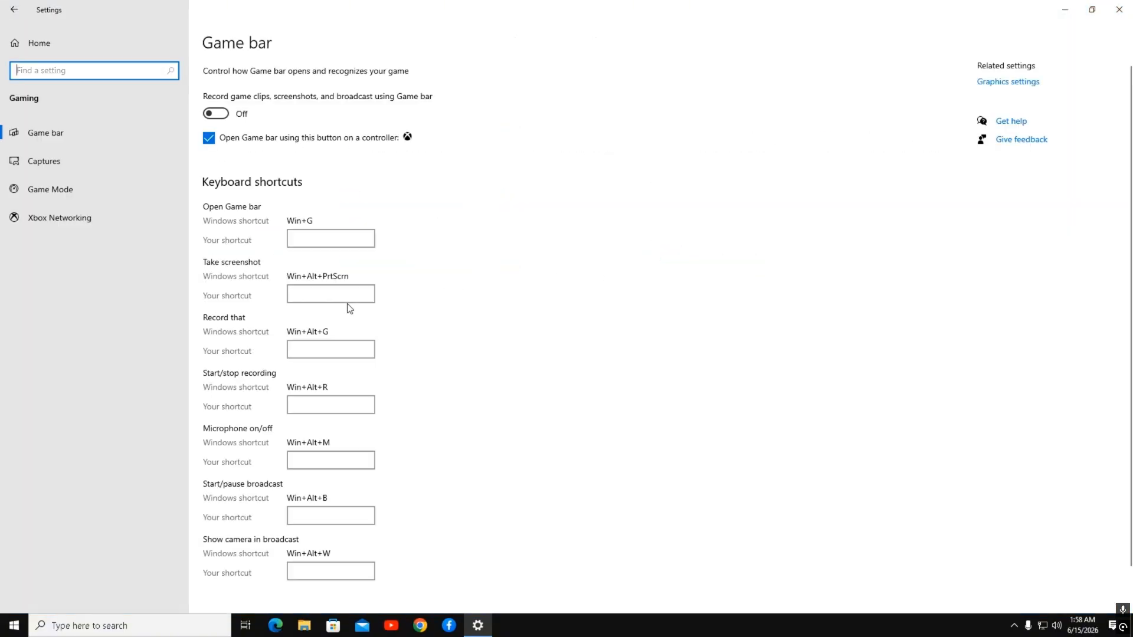
pyautogui.click(223, 120)
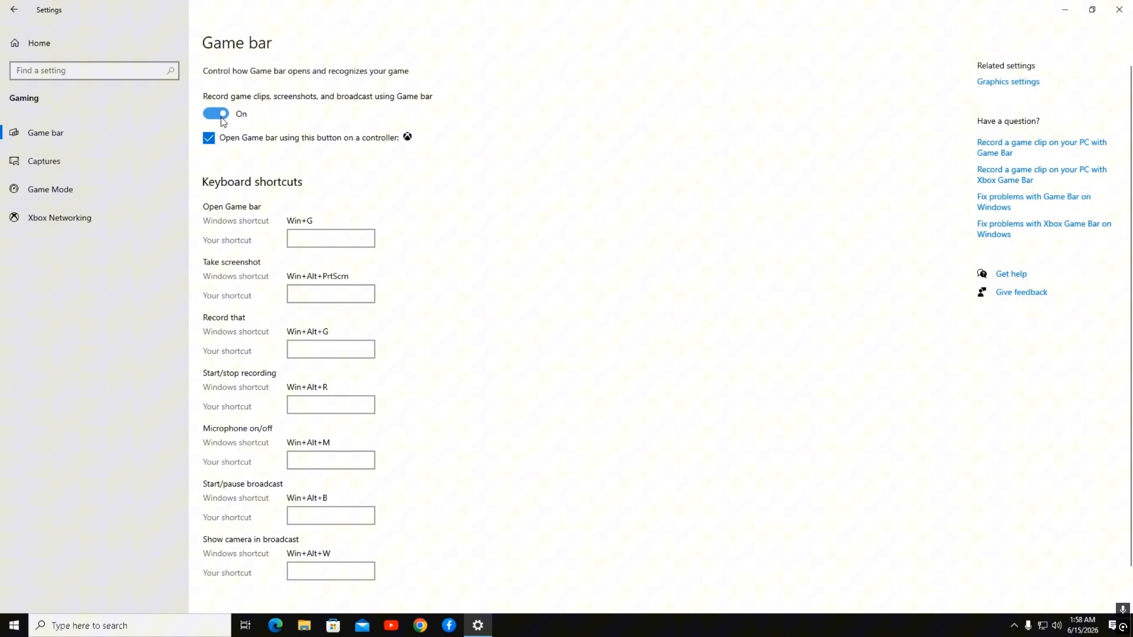
# Step: Review the Captures, Game Mode and Xbox Networking settings, and close Windows Settings
pyautogui.click(86, 165)
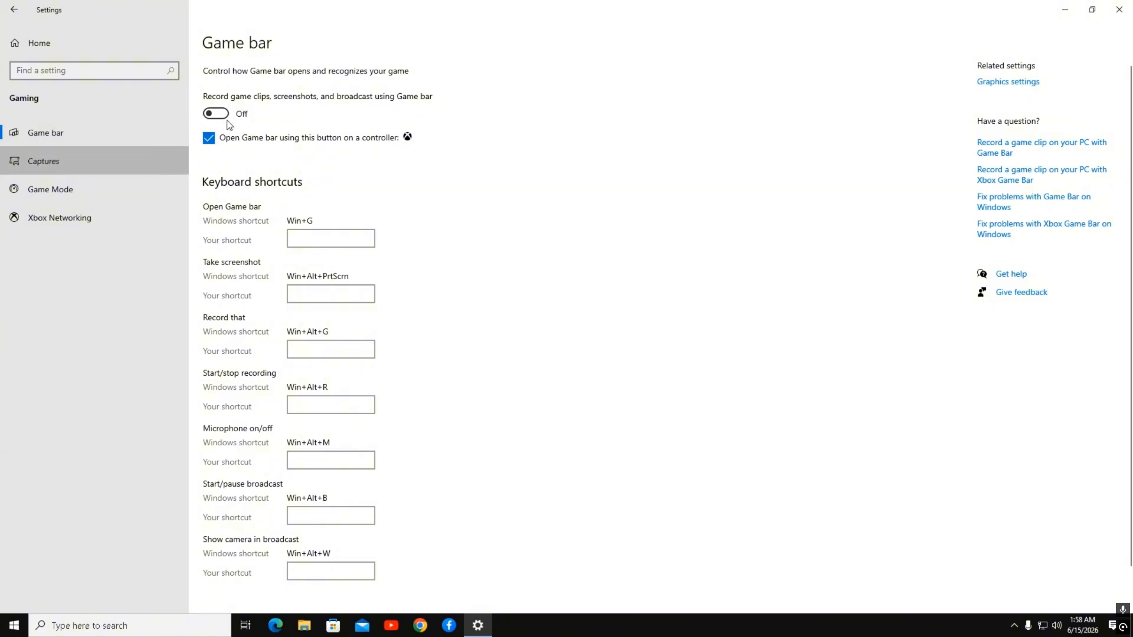
pyautogui.click(112, 189)
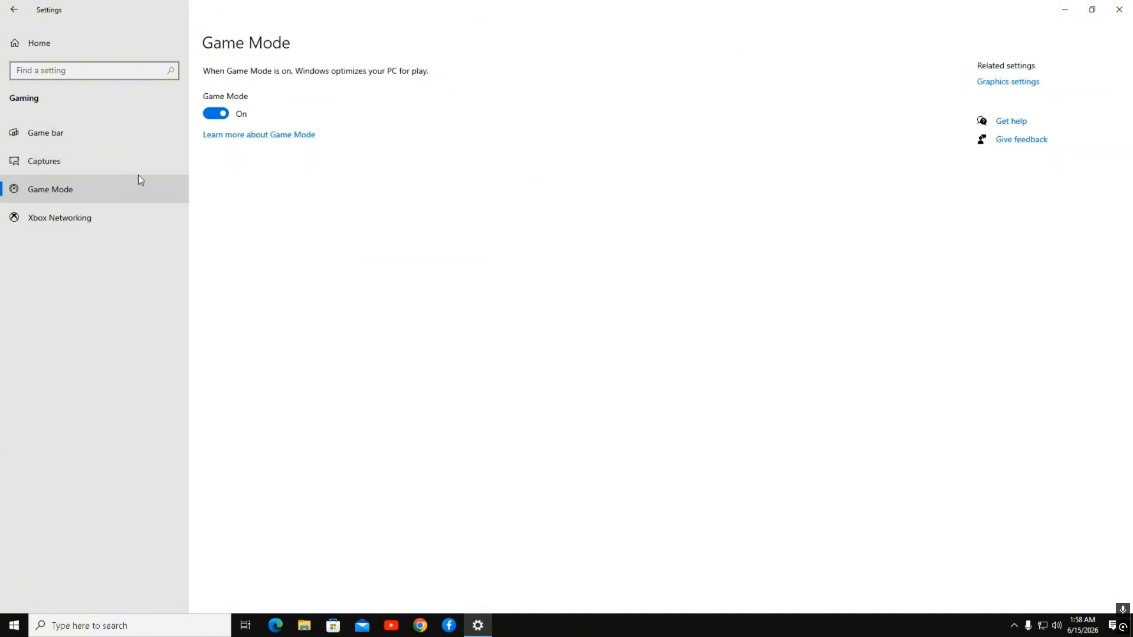
pyautogui.click(118, 220)
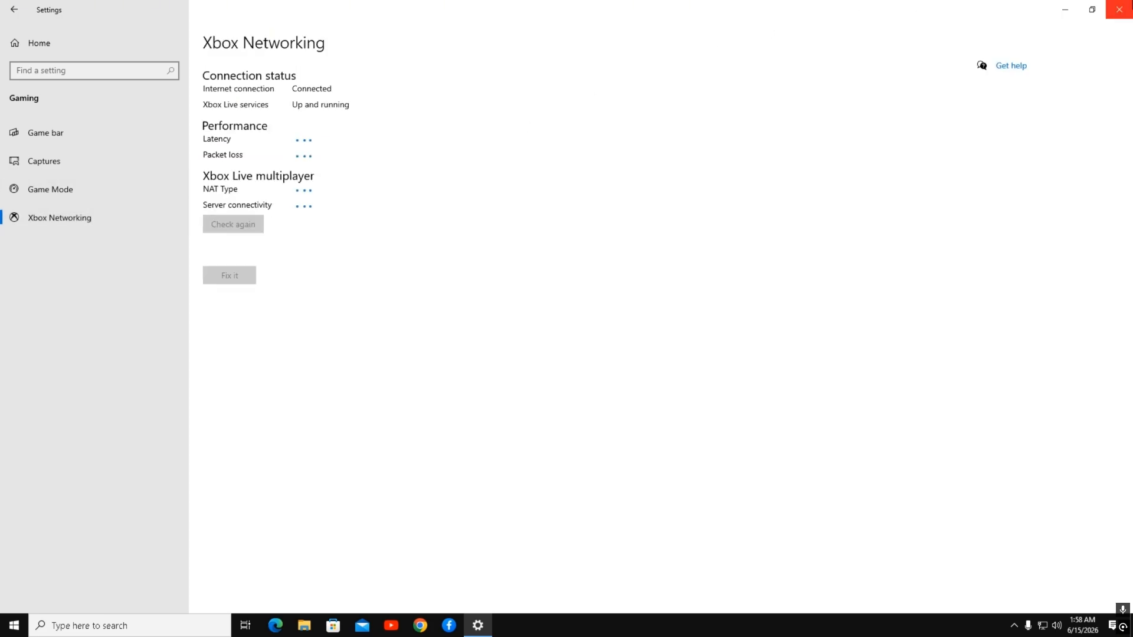
pyautogui.click(1119, 10)
pyautogui.rightClick(873, 32)
pyautogui.click(359, 202)
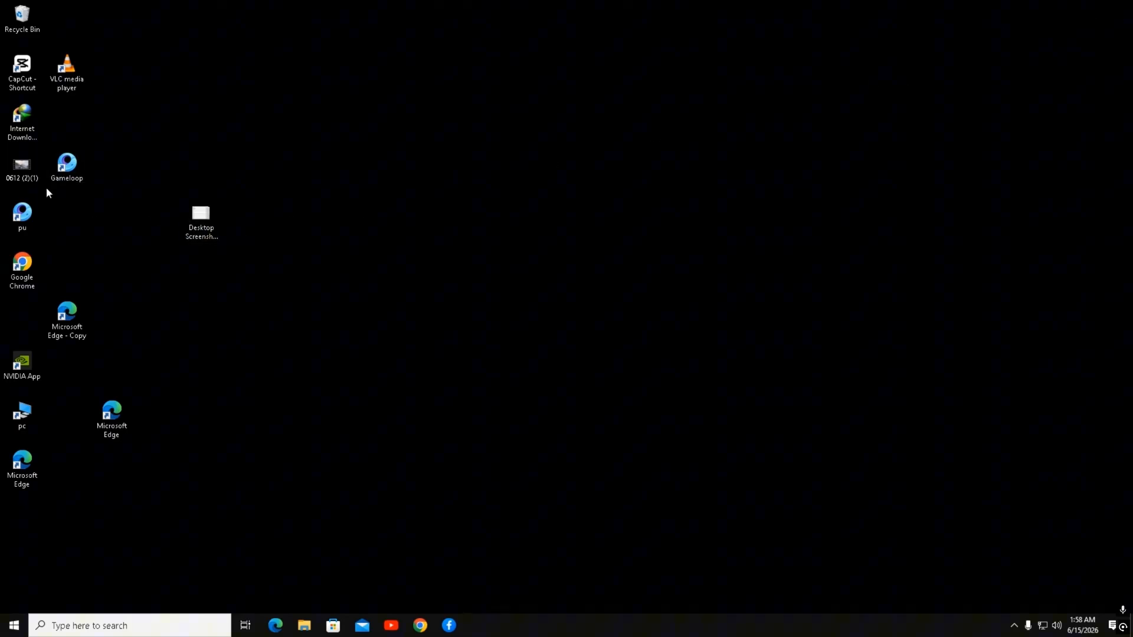
# Step: Launch GameLoop and open the Engine section of its settings
pyautogui.doubleClick(67, 165)
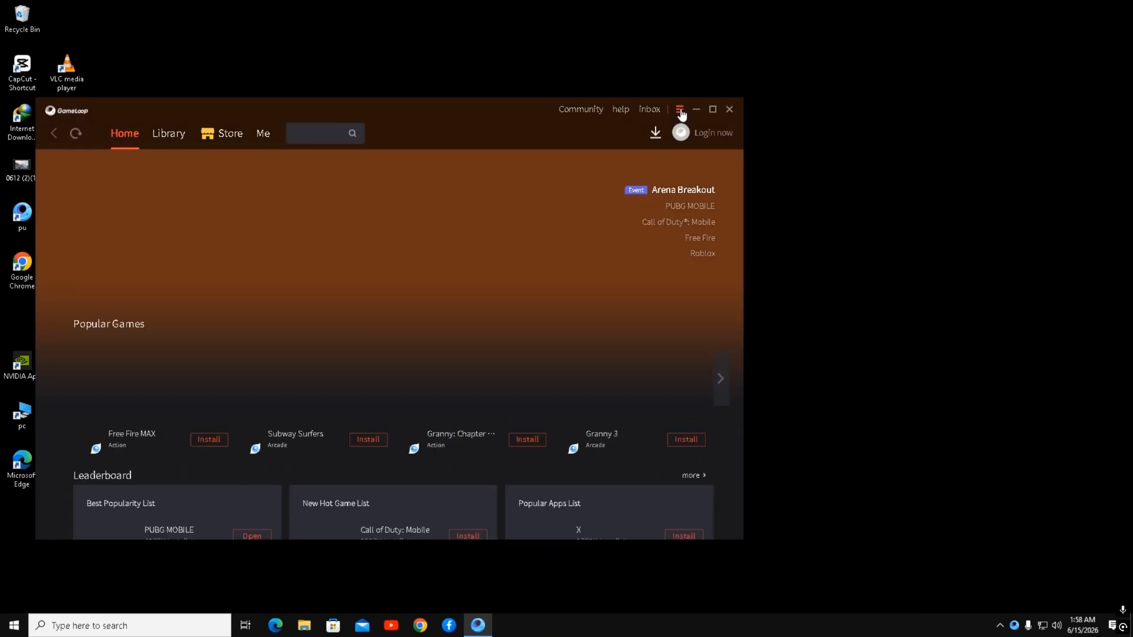
pyautogui.click(679, 111)
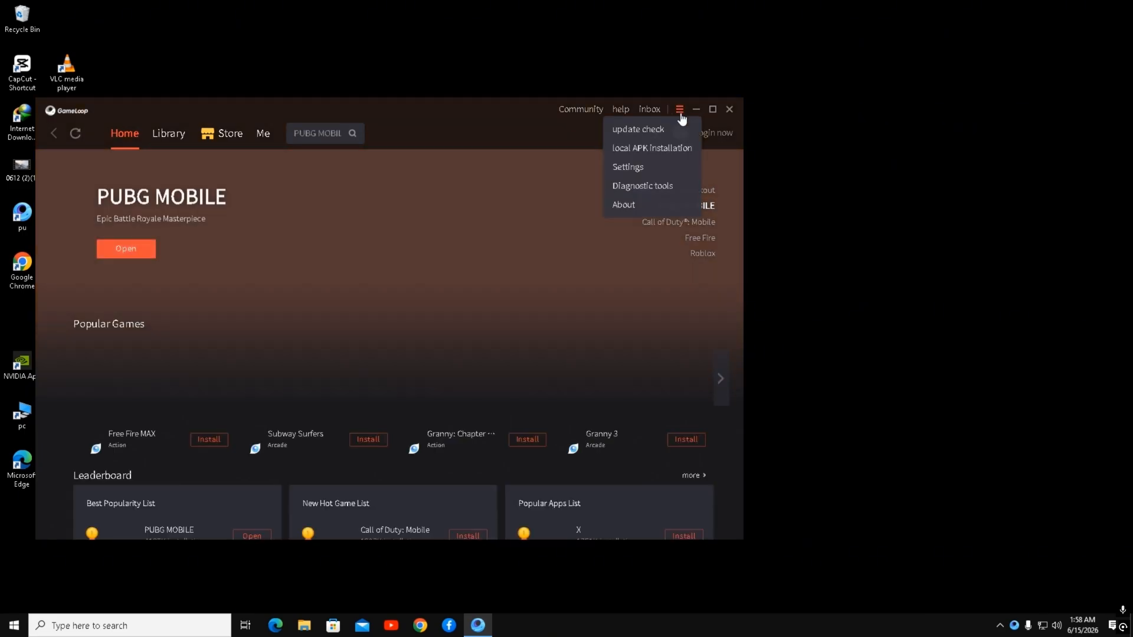
pyautogui.click(631, 168)
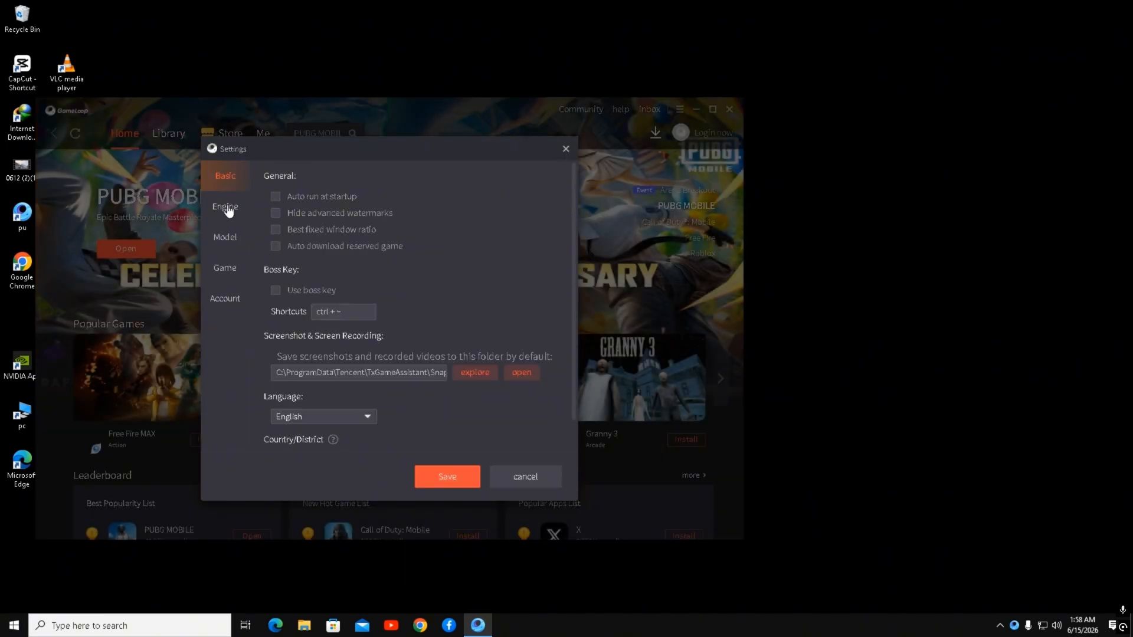
pyautogui.click(227, 208)
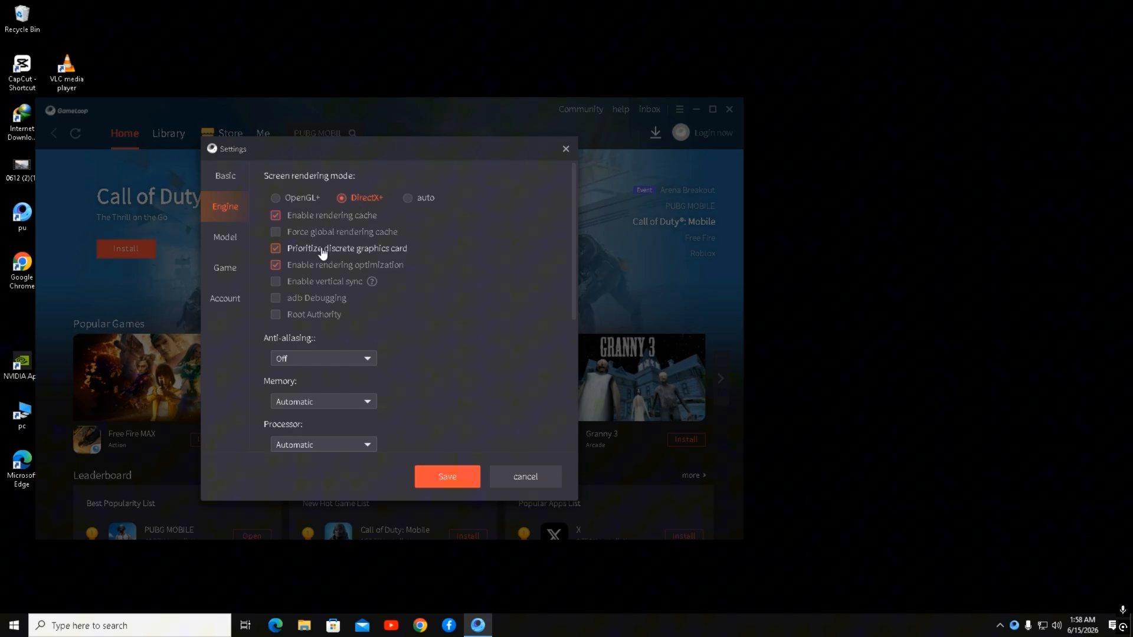
# Step: Review the Memory and Resolution options of the engine settings, and open the phone model settings
pyautogui.scroll(-2, 417, 291)
pyautogui.click(366, 283)
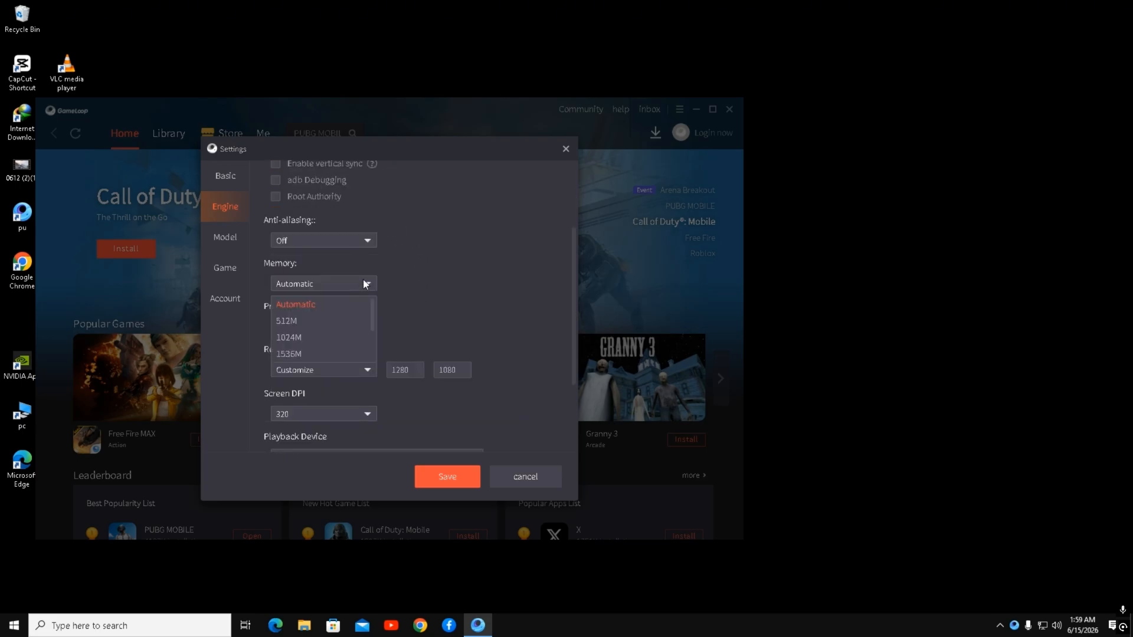
pyautogui.click(394, 329)
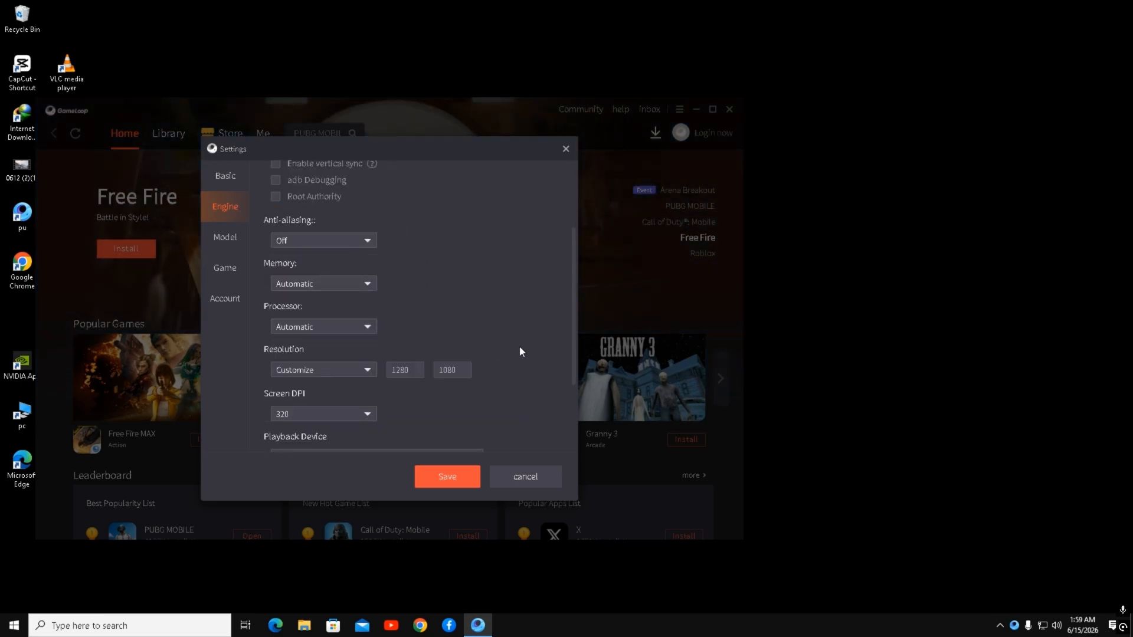
pyautogui.click(367, 370)
pyautogui.click(372, 370)
pyautogui.scroll(-2, 393, 402)
pyautogui.click(224, 238)
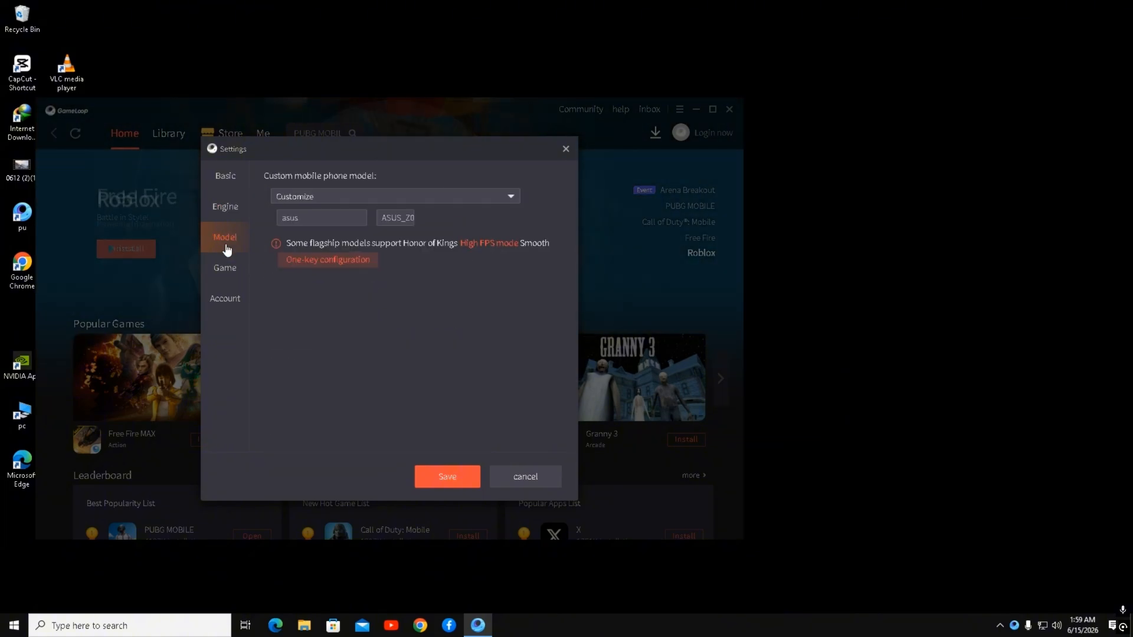
# Step: Review the custom phone model options and the PUBG MOBILE definition, graphics quality and FPS options, and save the GameLoop settings
pyautogui.click(363, 197)
pyautogui.click(407, 316)
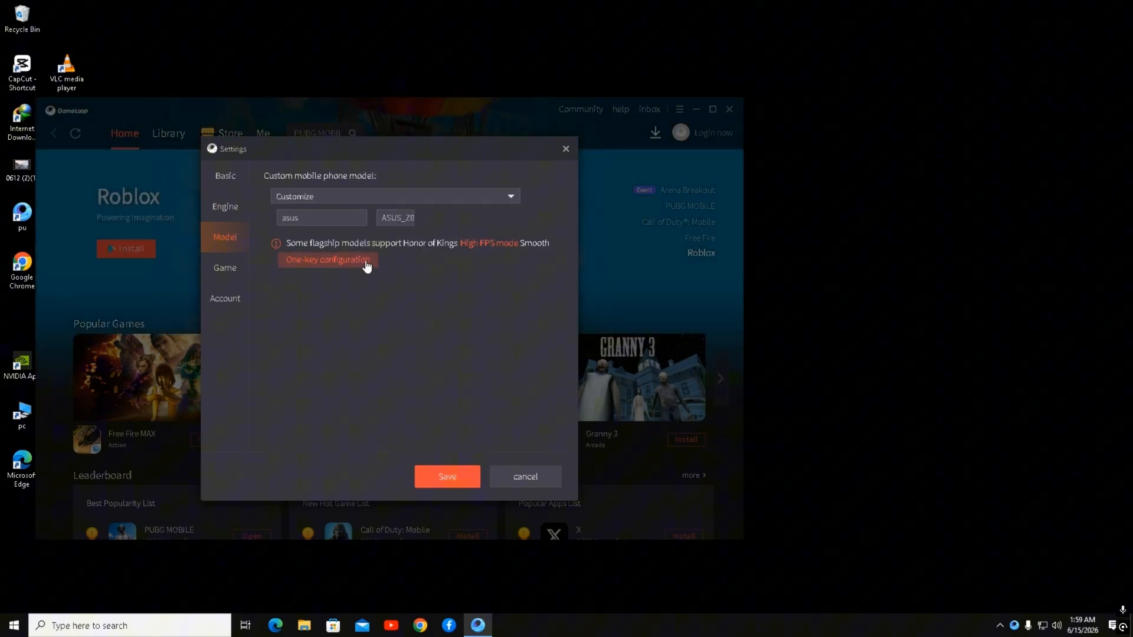
pyautogui.click(228, 275)
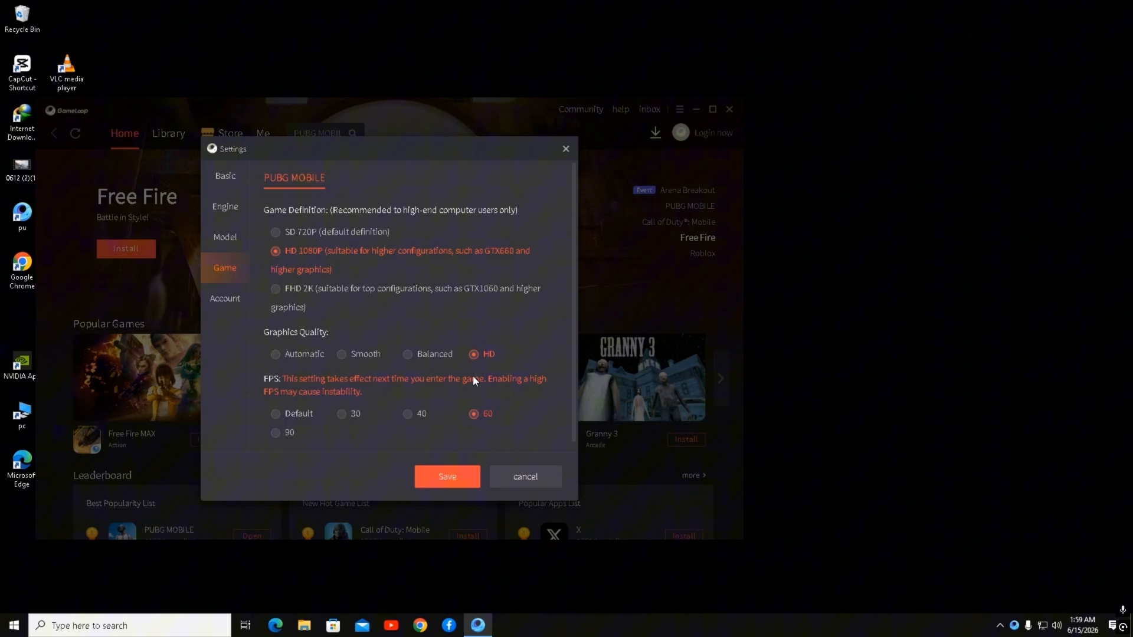
pyautogui.click(443, 476)
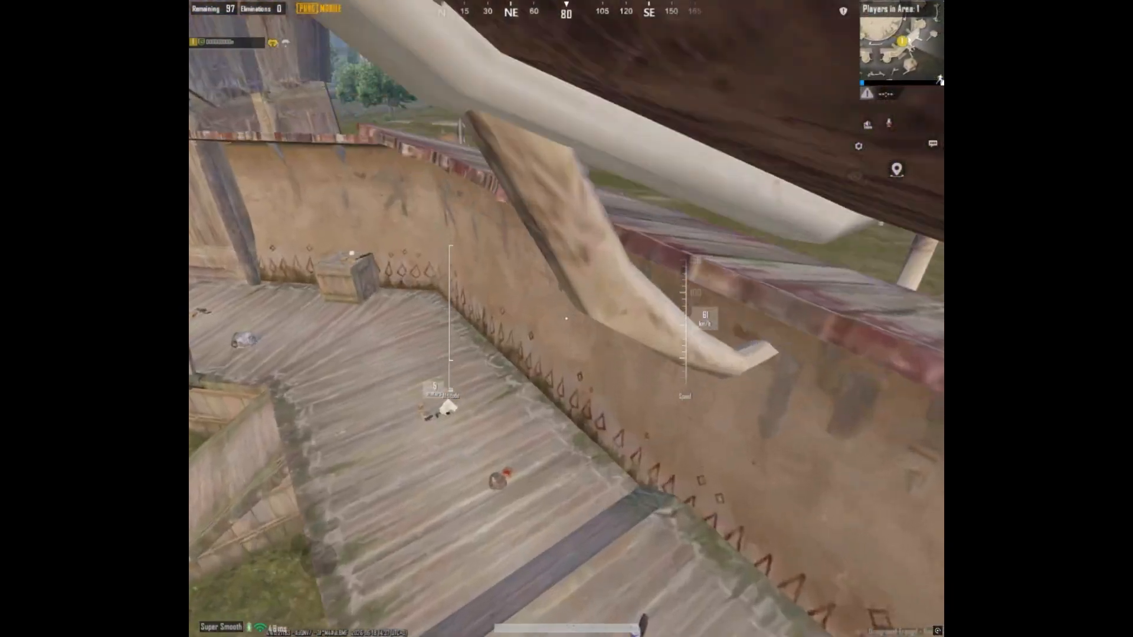
pyautogui.click(712, 193)
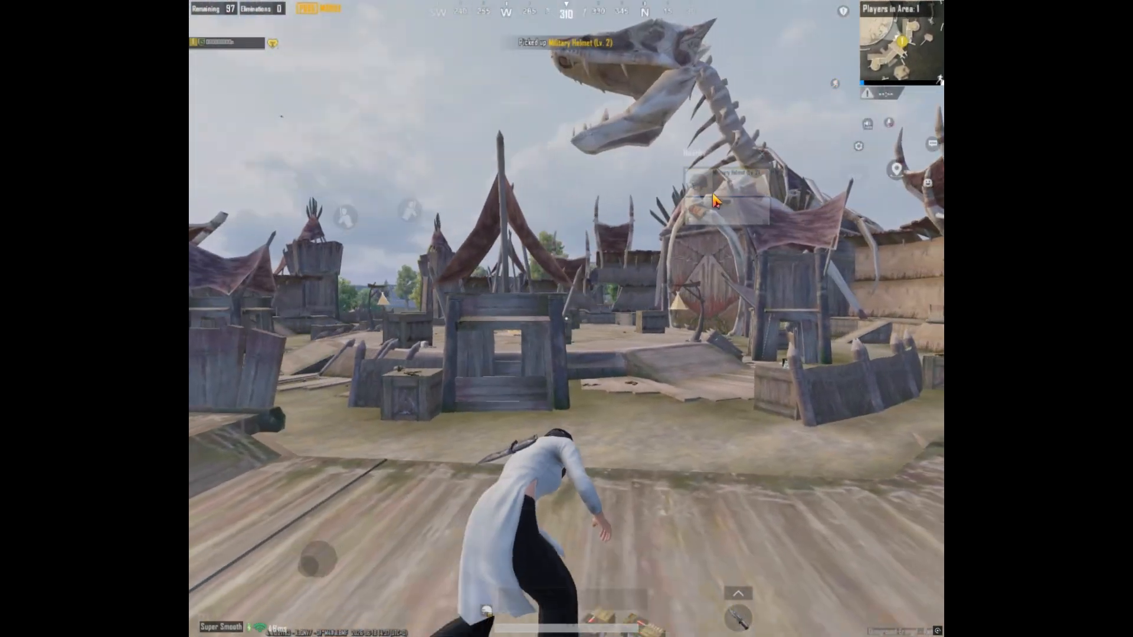
pyautogui.click(711, 193)
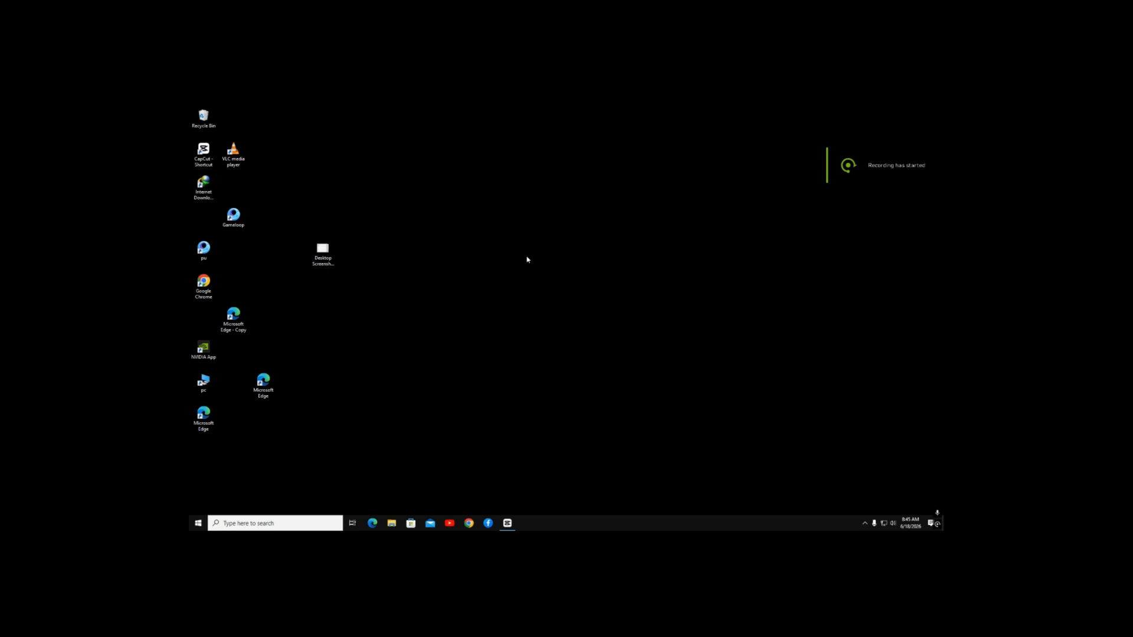
# Step: Open Task Manager, examine the performance details of the CPU, memory and NVIDIA GPU, and close it
pyautogui.rightClick(690, 529)
pyautogui.click(714, 494)
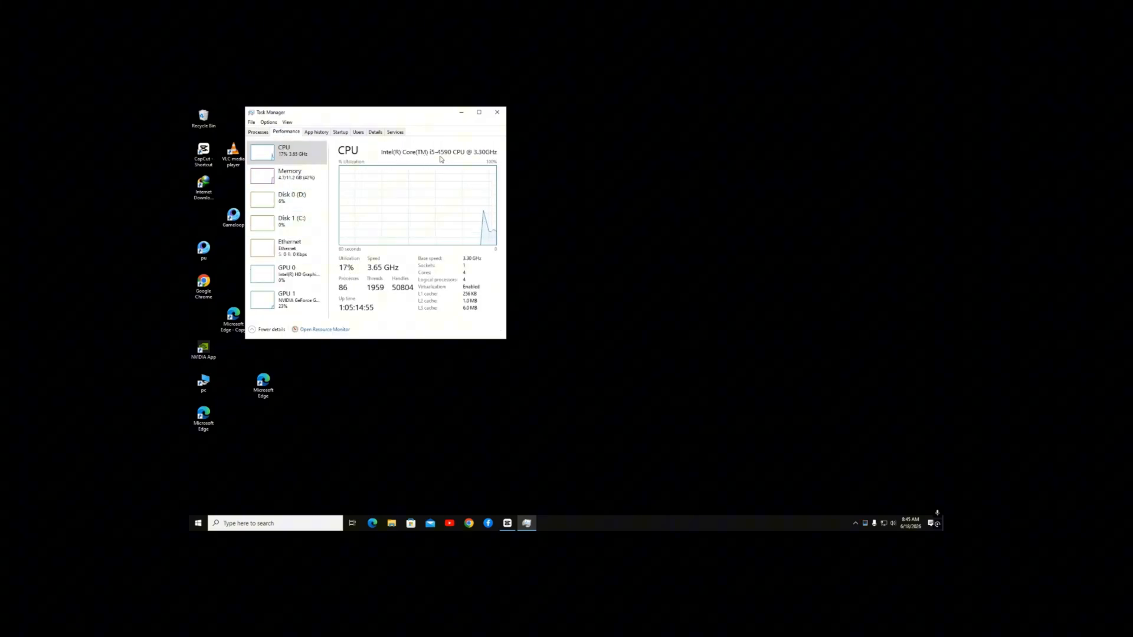
pyautogui.click(320, 174)
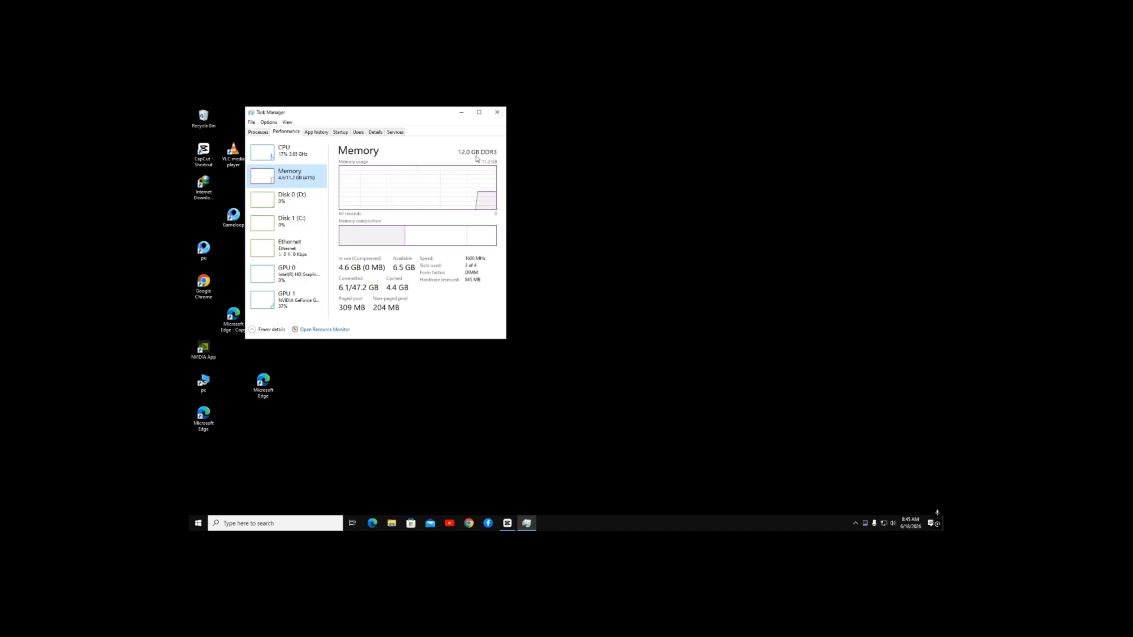
pyautogui.click(312, 279)
pyautogui.press('Down')
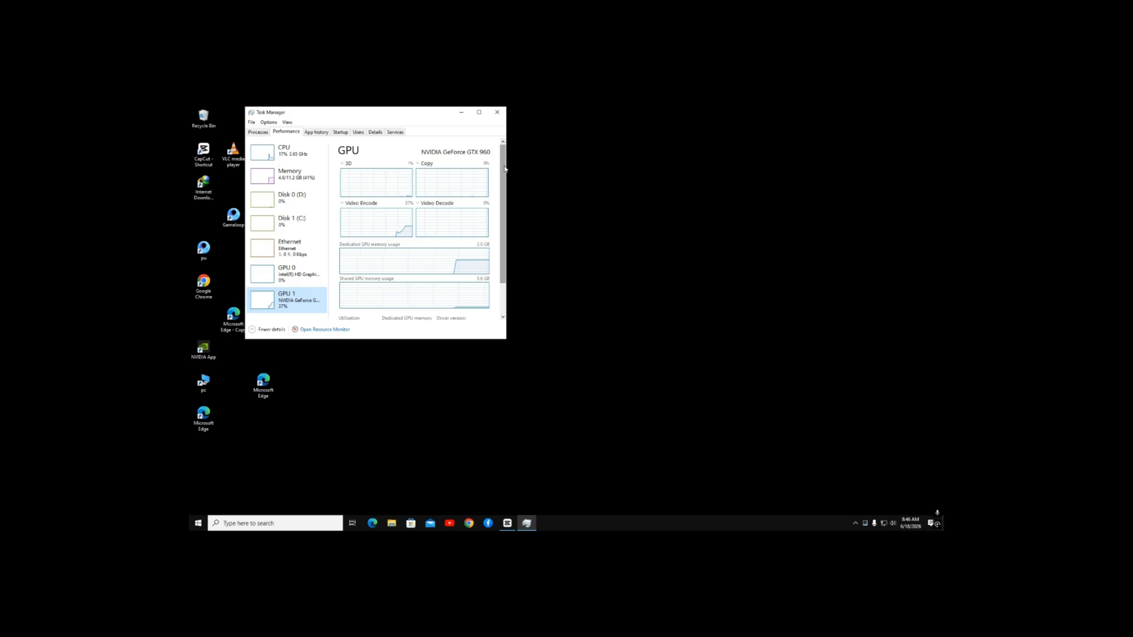
pyautogui.scroll(-2, 481, 160)
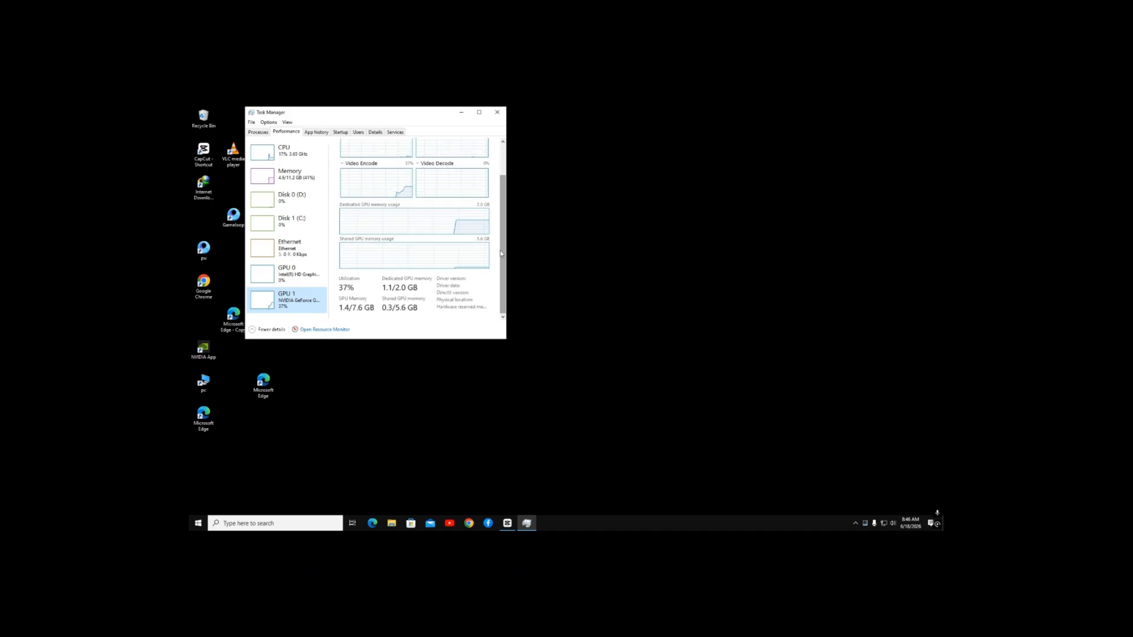
pyautogui.click(493, 115)
pyautogui.rightClick(483, 128)
pyautogui.click(496, 148)
pyautogui.rightClick(497, 148)
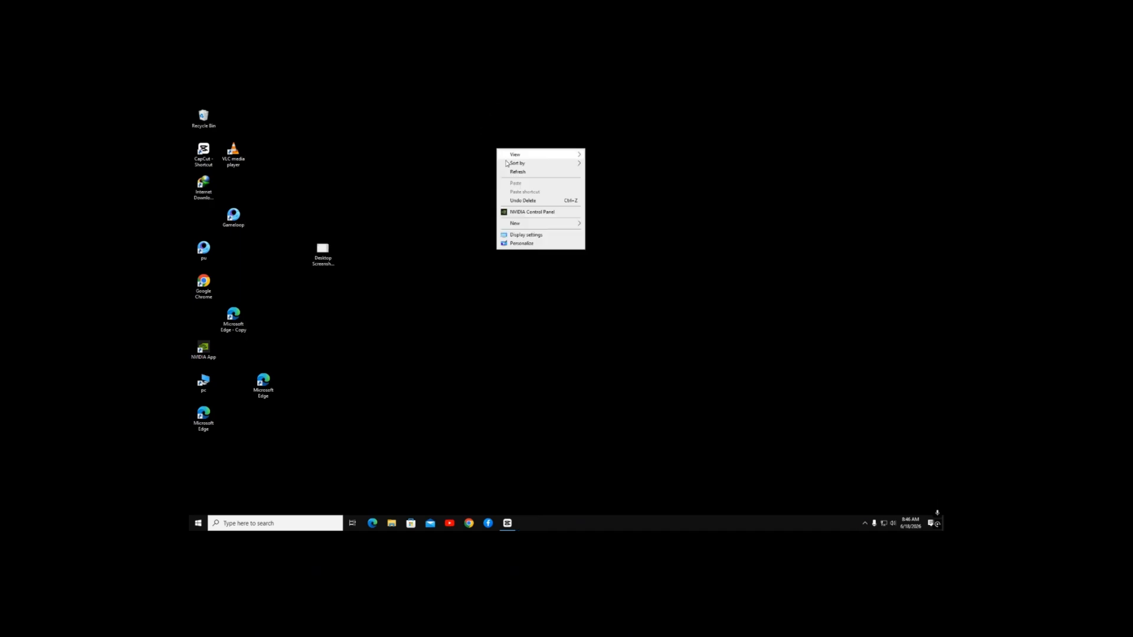
pyautogui.click(513, 169)
pyautogui.rightClick(514, 170)
pyautogui.click(534, 192)
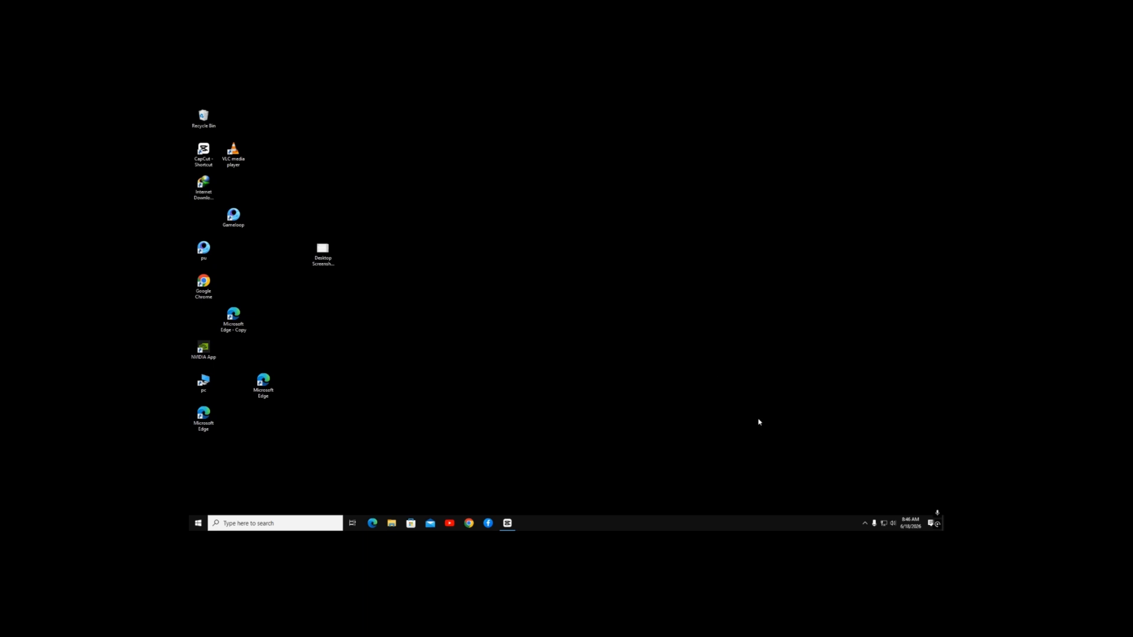
pyautogui.rightClick(561, 292)
pyautogui.click(581, 314)
pyautogui.rightClick(492, 269)
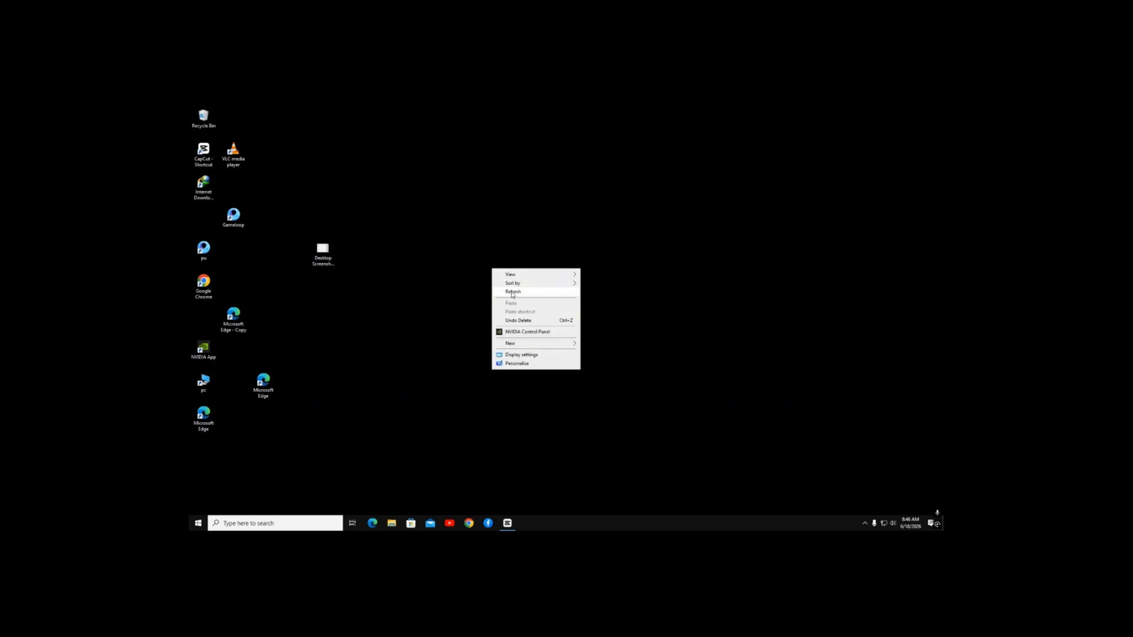
pyautogui.click(513, 294)
pyautogui.rightClick(473, 254)
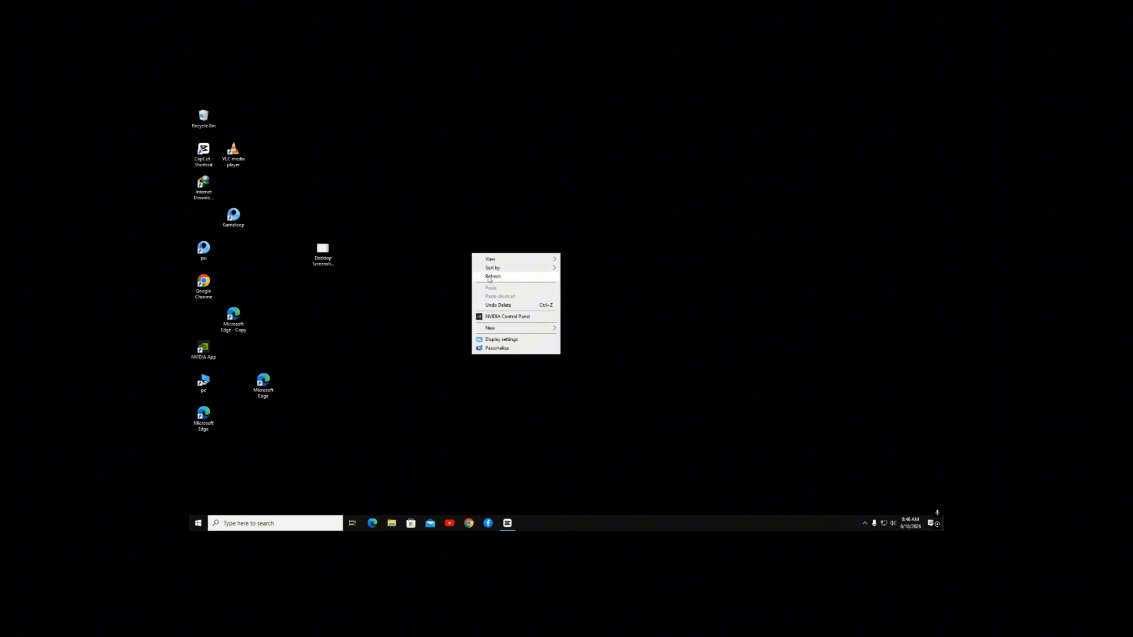